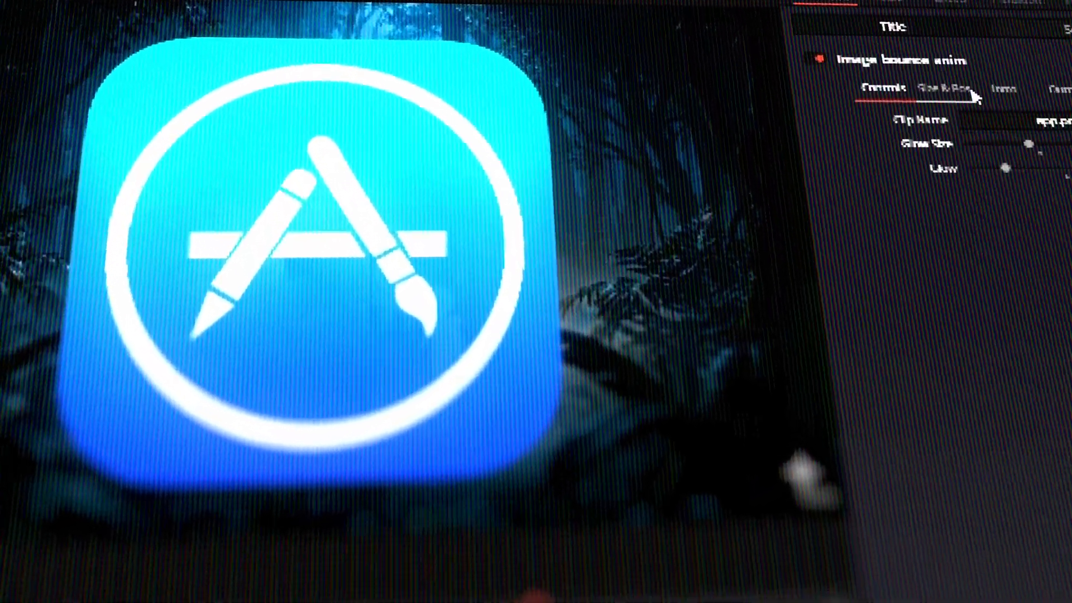
# Shrink the App Store logo below half size, then collapse the control sections and move Intro Animation after Glow
pyautogui.click(803, 214)
pyautogui.moveTo(975, 121); pyautogui.dragTo(944, 120)
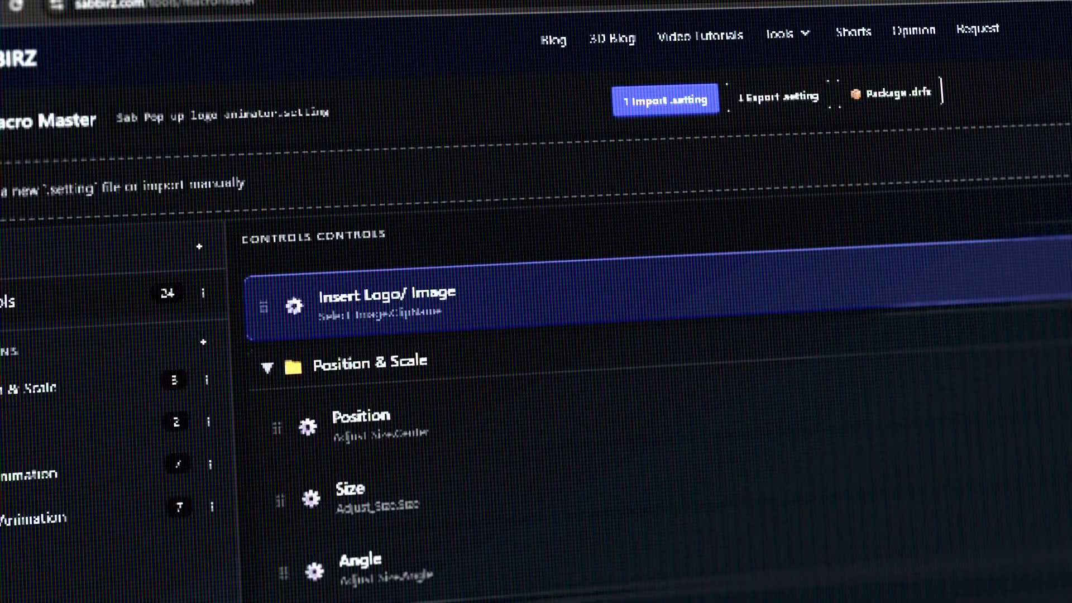
pyautogui.click(269, 366)
pyautogui.click(278, 419)
pyautogui.click(283, 464)
pyautogui.click(281, 513)
pyautogui.moveTo(375, 368); pyautogui.dragTo(384, 414)
pyautogui.moveTo(384, 462); pyautogui.dragTo(385, 416)
# Package the macro as a .drfx with the Edit/Titles install category and clear the folder name
pyautogui.click(894, 98)
pyautogui.click(615, 347)
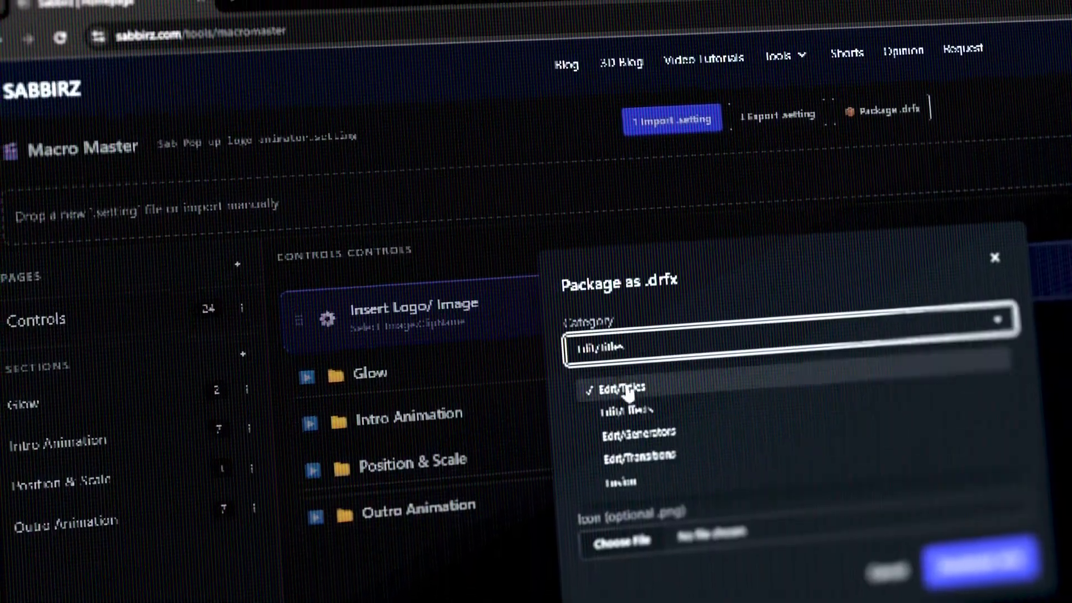
pyautogui.click(627, 388)
pyautogui.press('Tab')
pyautogui.press('BackSpace')
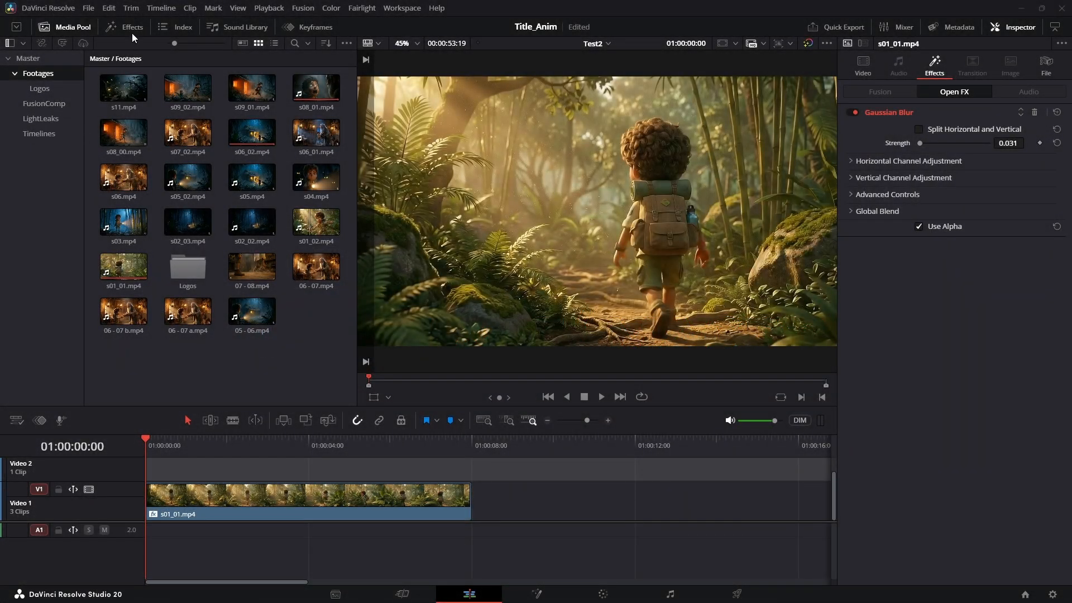
# Drop Image_PopGroup from the sabz titles onto Video 2 above the jungle clip, then show the Logos bin
pyautogui.click(131, 27)
pyautogui.moveTo(163, 116); pyautogui.dragTo(336, 481)
pyautogui.moveTo(190, 450); pyautogui.dragTo(229, 460)
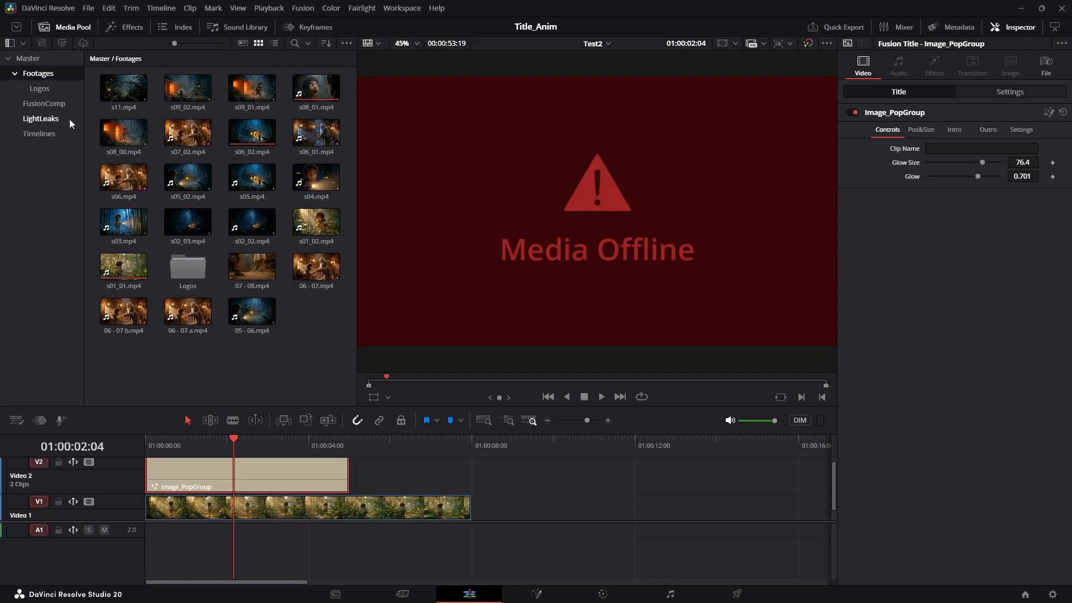
pyautogui.click(39, 89)
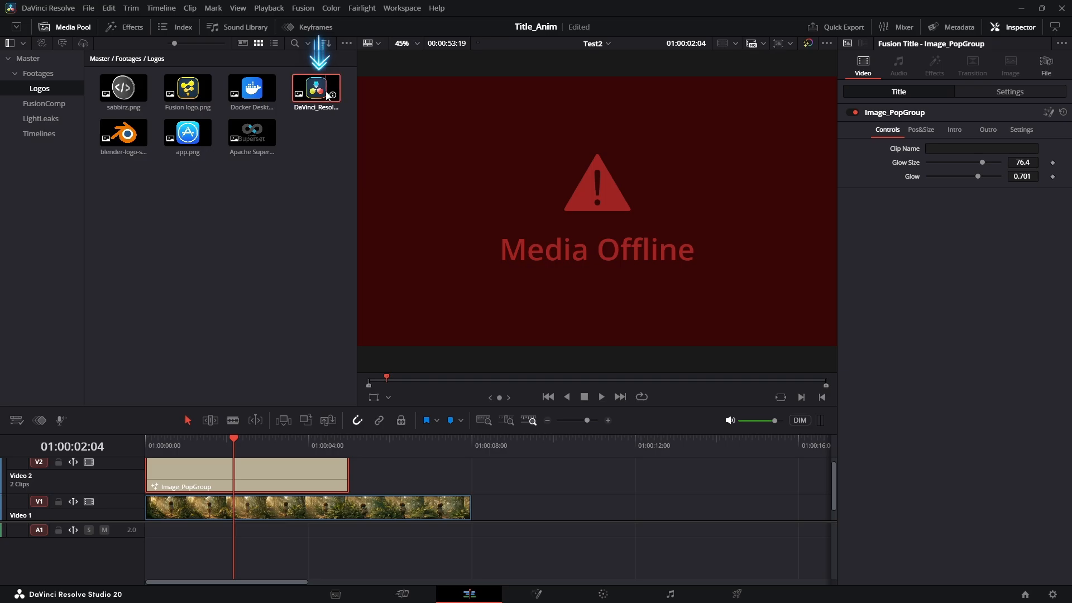
# Load DaVinci_Resolve_Studio.png into the title's Clip Name and preview the pop-up from the start
pyautogui.moveTo(327, 95); pyautogui.dragTo(953, 147)
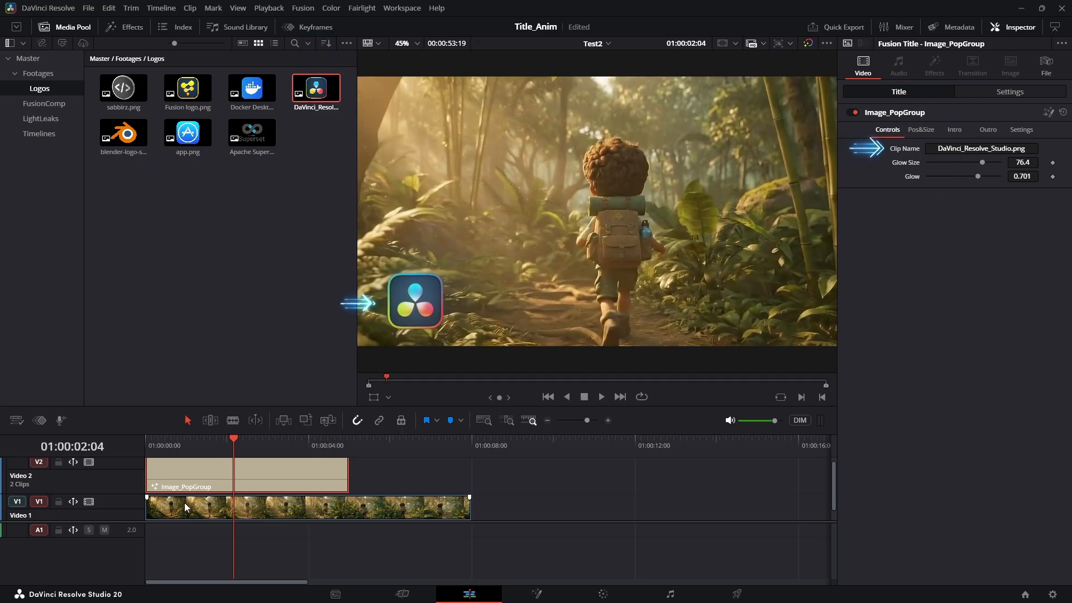
pyautogui.moveTo(216, 449); pyautogui.dragTo(94, 450)
pyautogui.press('space')
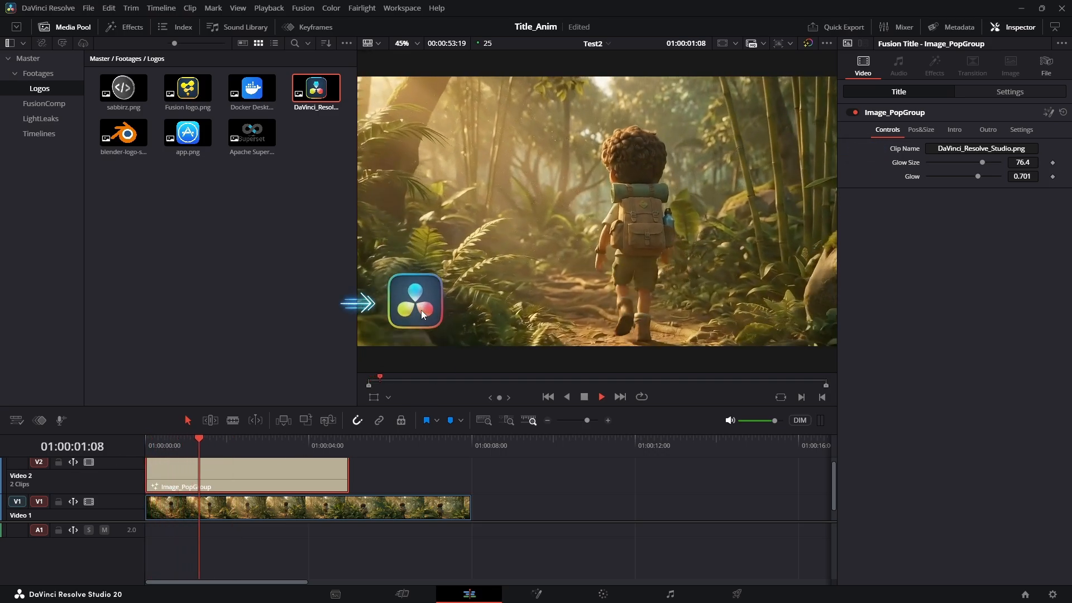
pyautogui.press('space')
# Raise the jungle clip's Gaussian Blur strength to about 0.537 and play the result
pyautogui.click(316, 510)
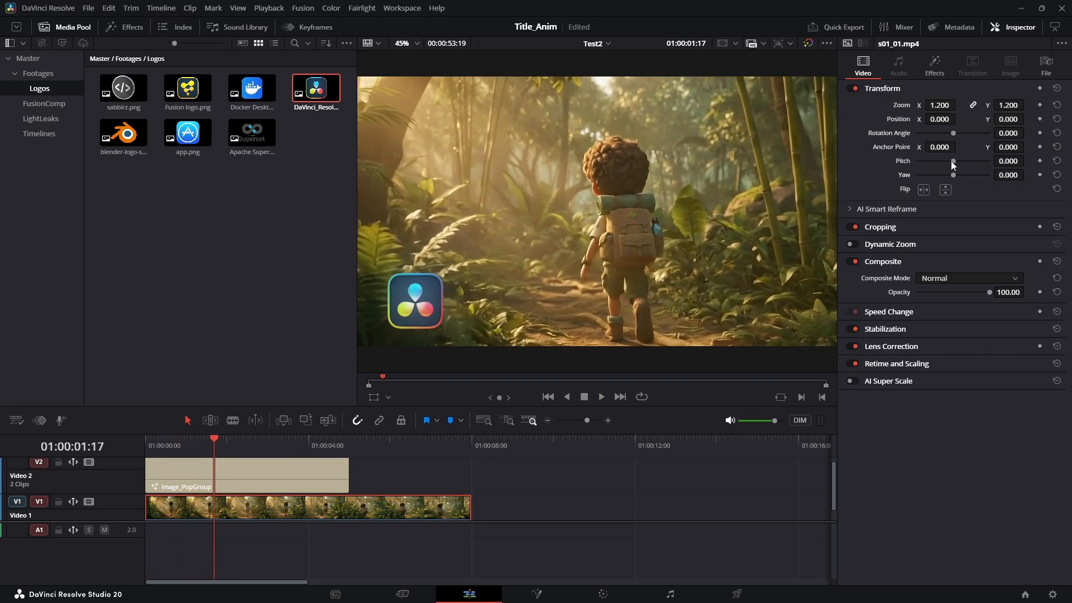
pyautogui.click(934, 64)
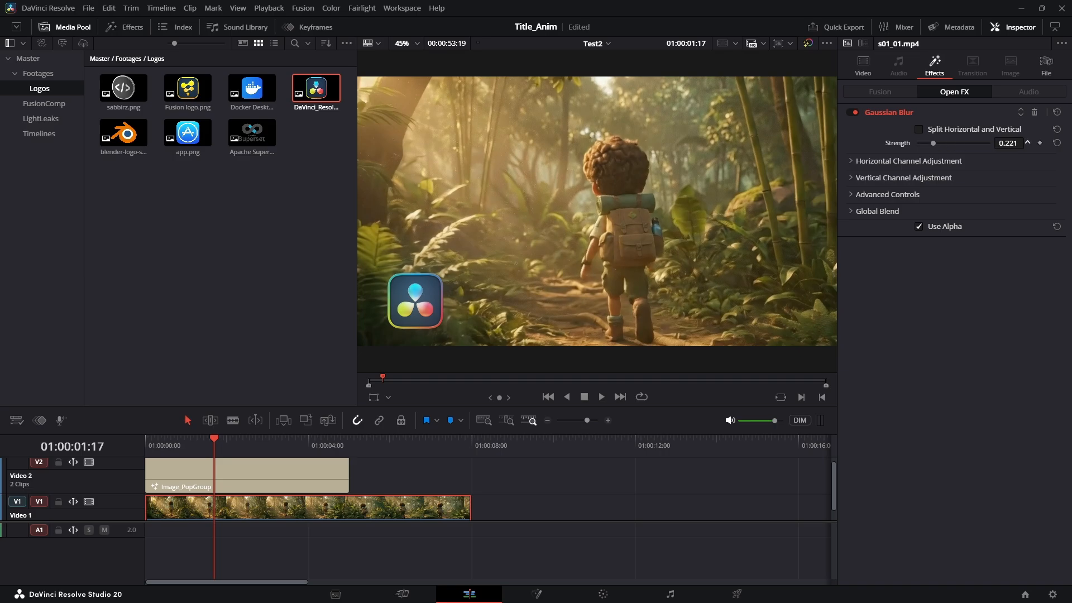
pyautogui.moveTo(933, 144); pyautogui.dragTo(964, 143)
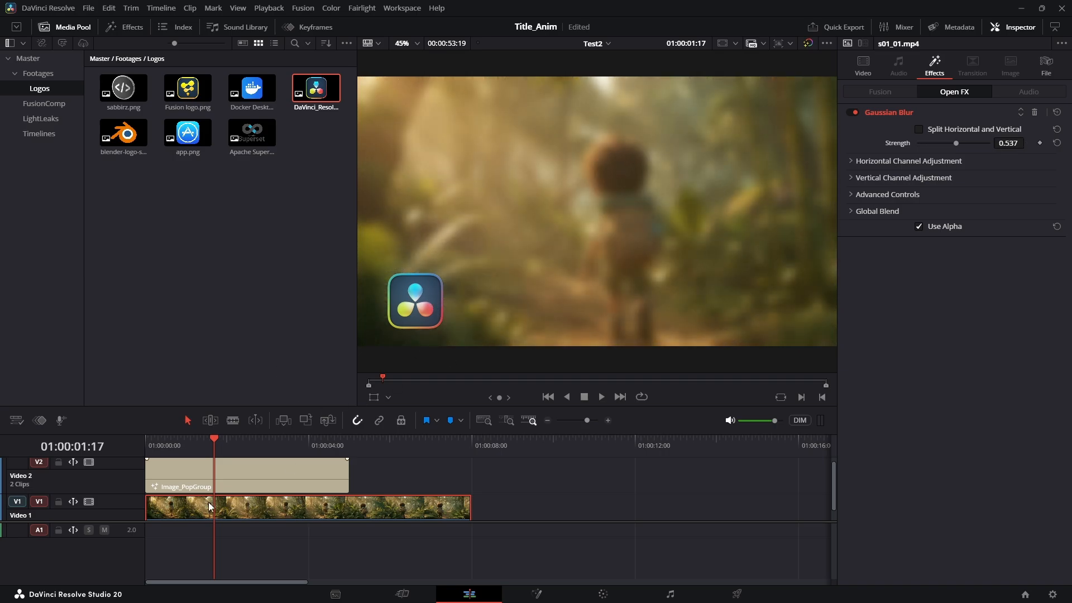
pyautogui.press('space')
# Shorten the Image_PopGroup title clip to about two seconds and preview it from the start
pyautogui.click(293, 473)
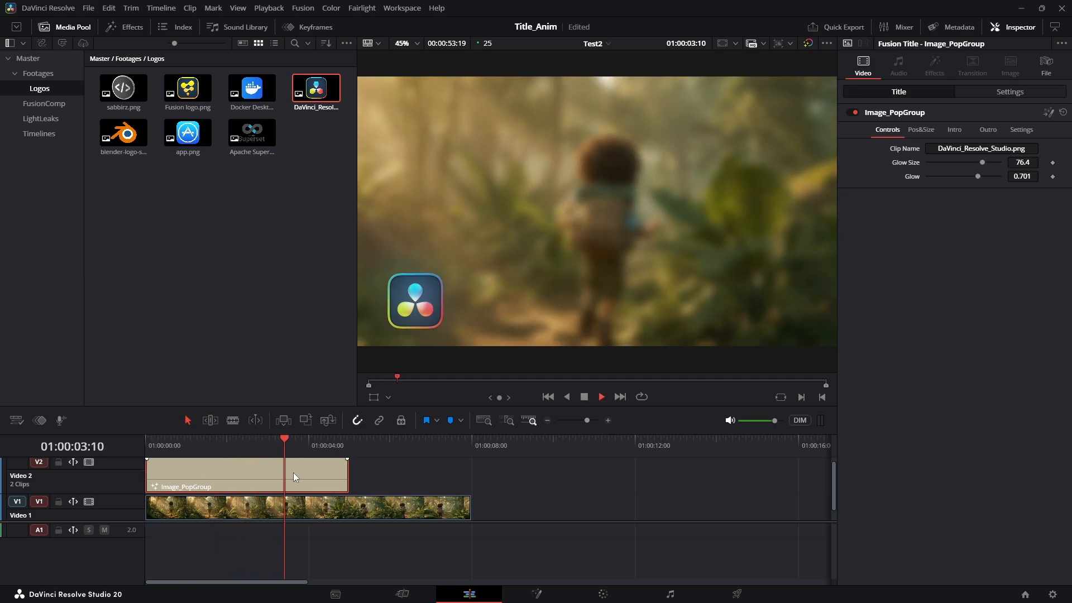
pyautogui.click(291, 450)
pyautogui.moveTo(343, 474); pyautogui.dragTo(232, 475)
pyautogui.press('Home')
pyautogui.press('space')
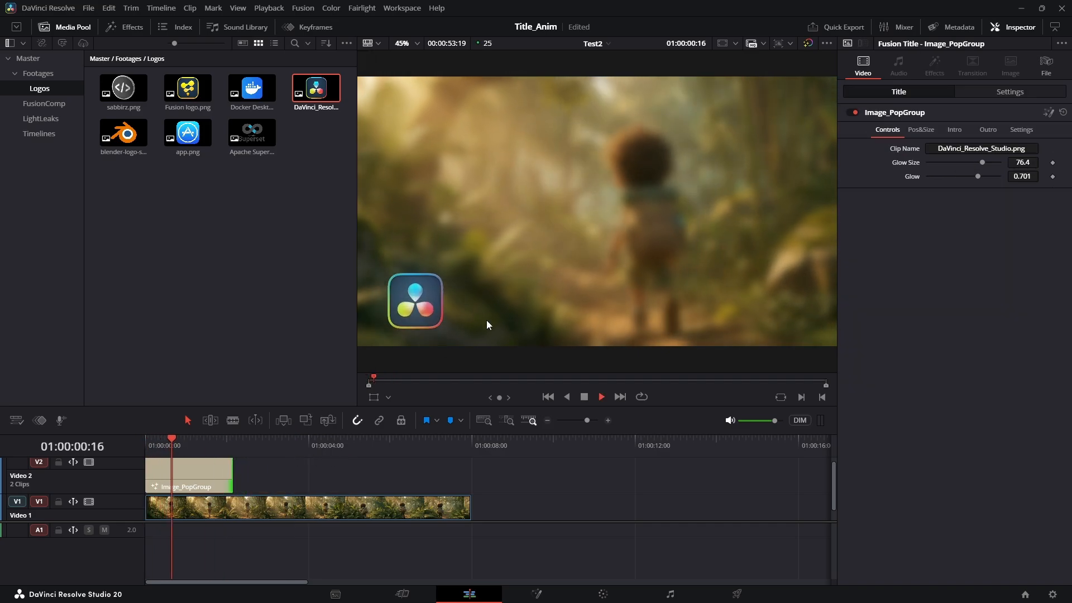
pyautogui.press('Home')
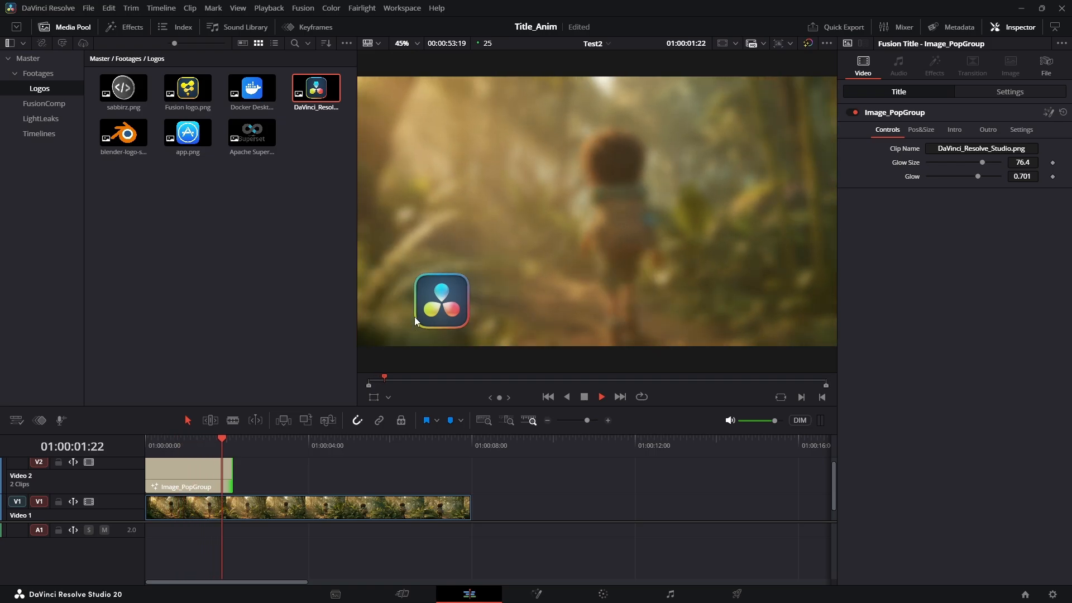
pyautogui.press('Home')
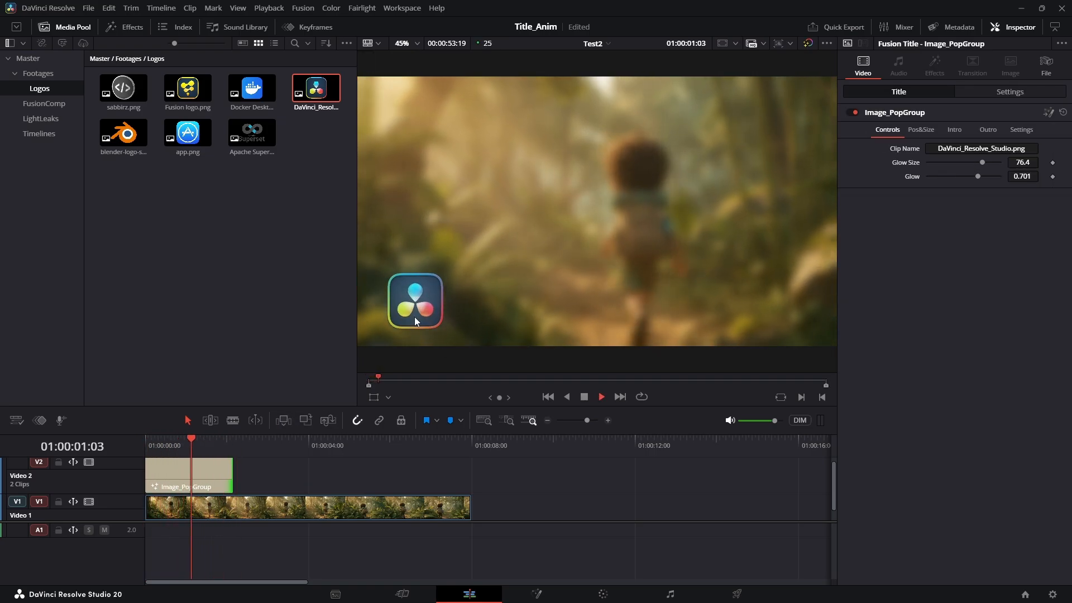
pyautogui.press('space')
pyautogui.press('Home')
pyautogui.press('space')
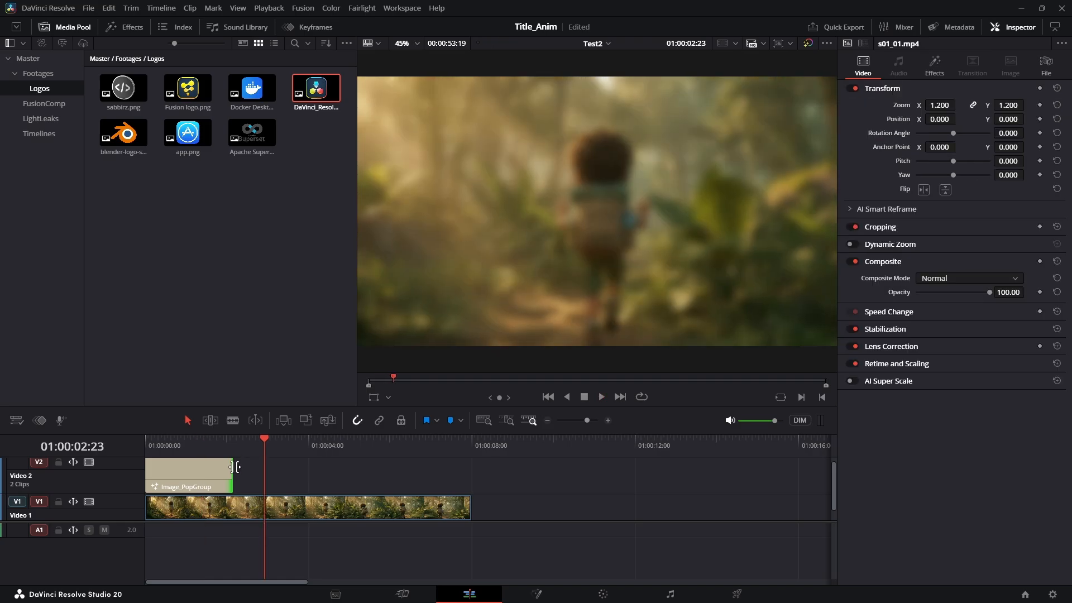
# Extend the title clip to about 8 seconds, shift it later, trim its end slightly, and replay
pyautogui.moveTo(234, 467); pyautogui.dragTo(472, 467)
pyautogui.moveTo(256, 468); pyautogui.dragTo(322, 469)
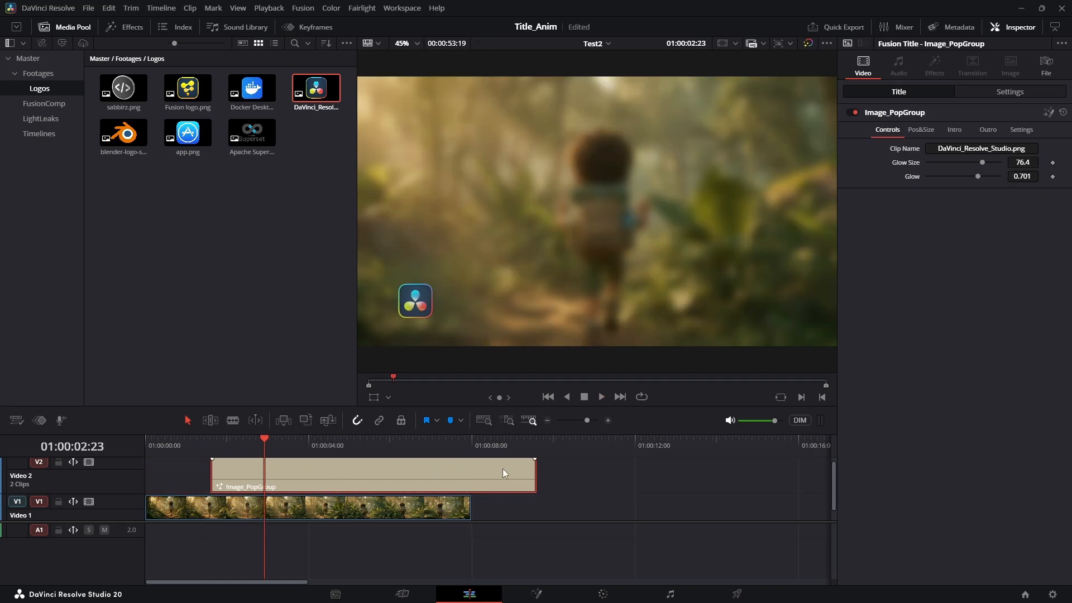
pyautogui.moveTo(535, 477); pyautogui.dragTo(527, 476)
pyautogui.click(194, 445)
pyautogui.press('space')
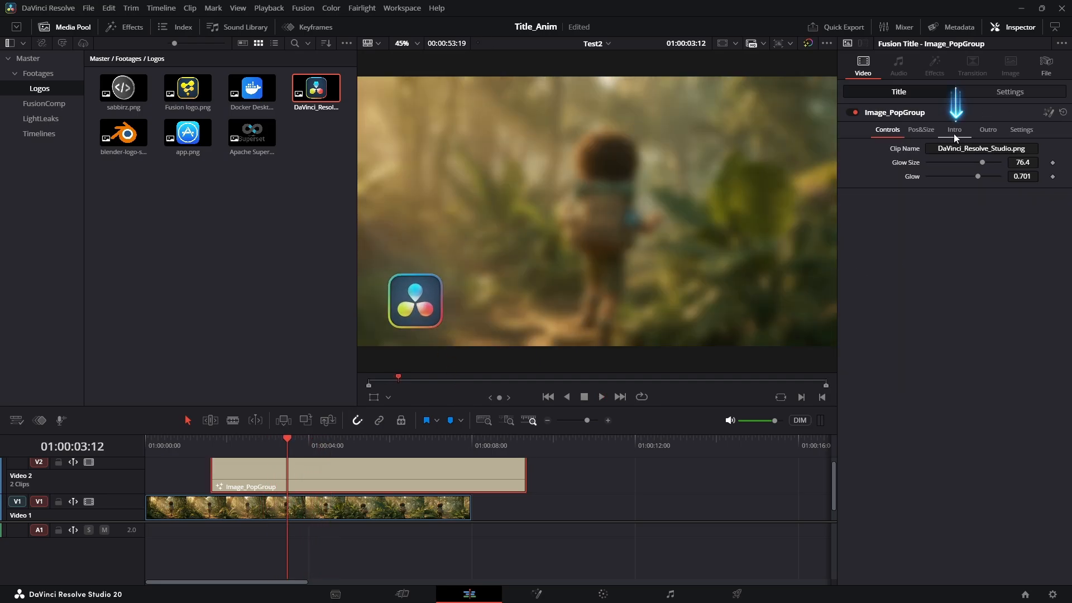
# Set the intro Time Scale to 5 and the outro Time Scale to 6, then preview the animation
pyautogui.click(955, 131)
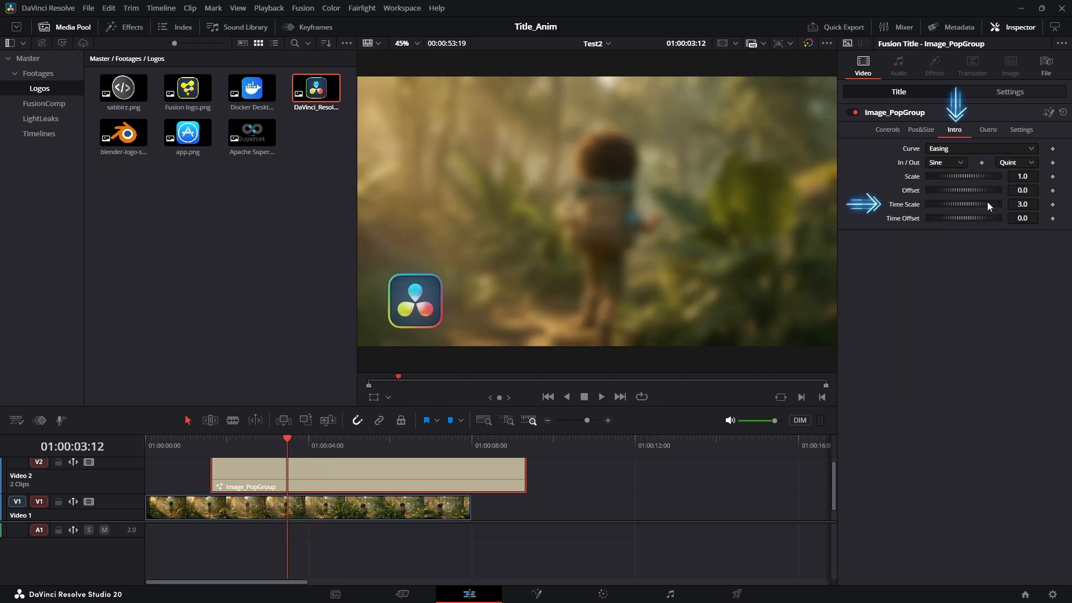
pyautogui.click(1018, 204)
pyautogui.write('5')
pyautogui.press('Tab')
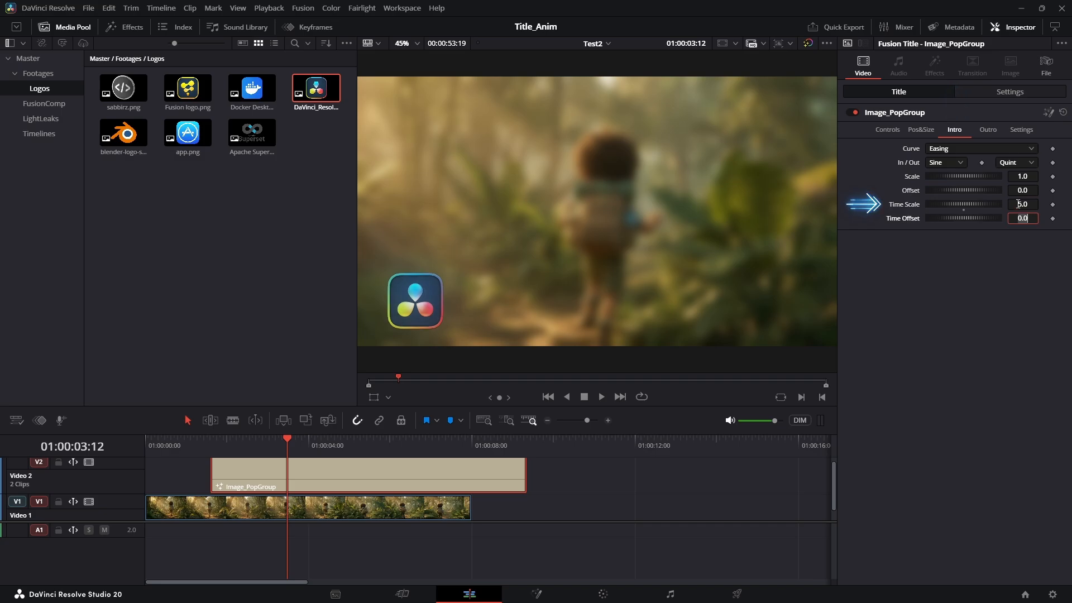
pyautogui.click(988, 129)
pyautogui.click(1033, 203)
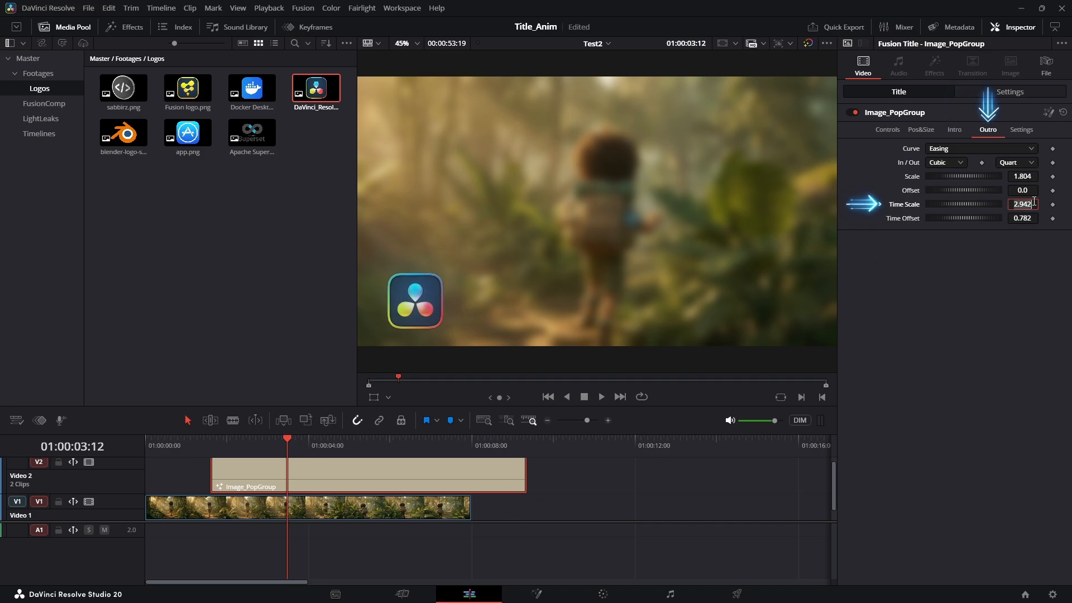
pyautogui.write('6')
pyautogui.press('Tab')
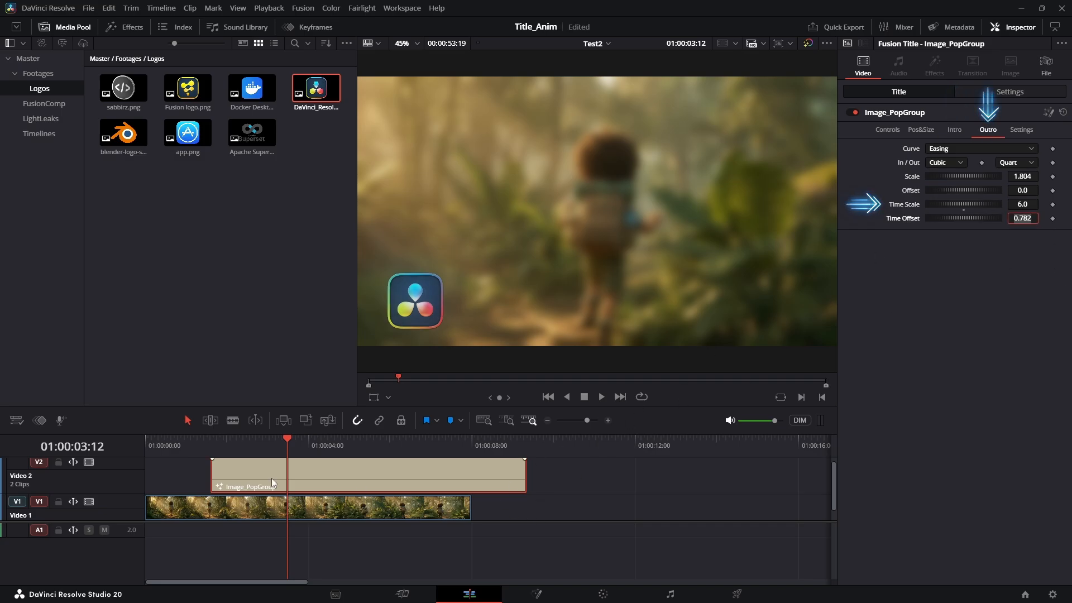
pyautogui.click(210, 454)
pyautogui.press('space')
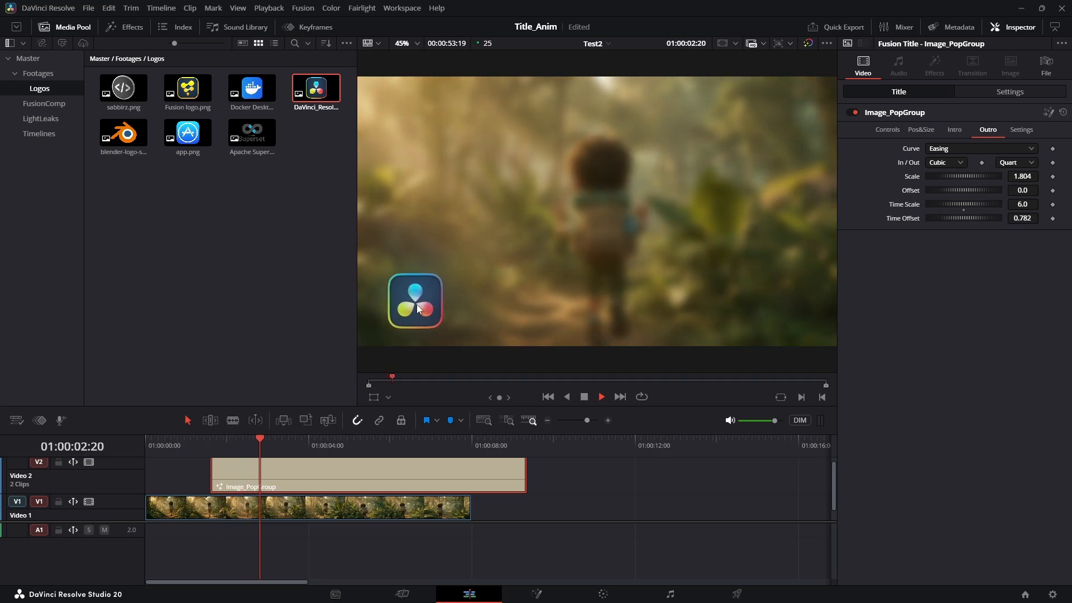
pyautogui.click(207, 446)
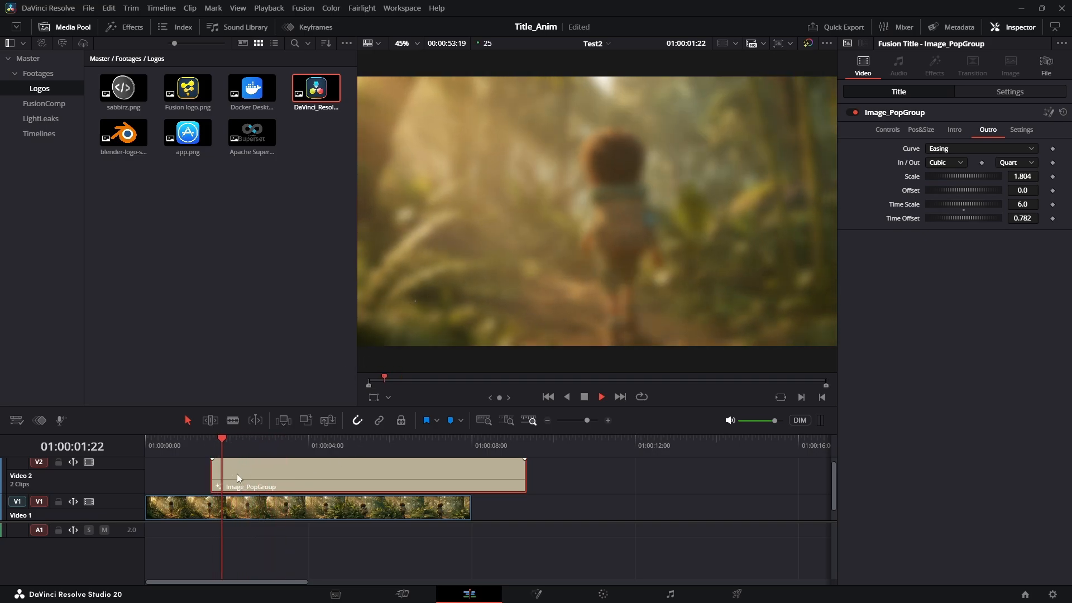
pyautogui.press('space')
# Raise the intro Time Scale to 8 and rewatch the slower logo intro
pyautogui.click(954, 130)
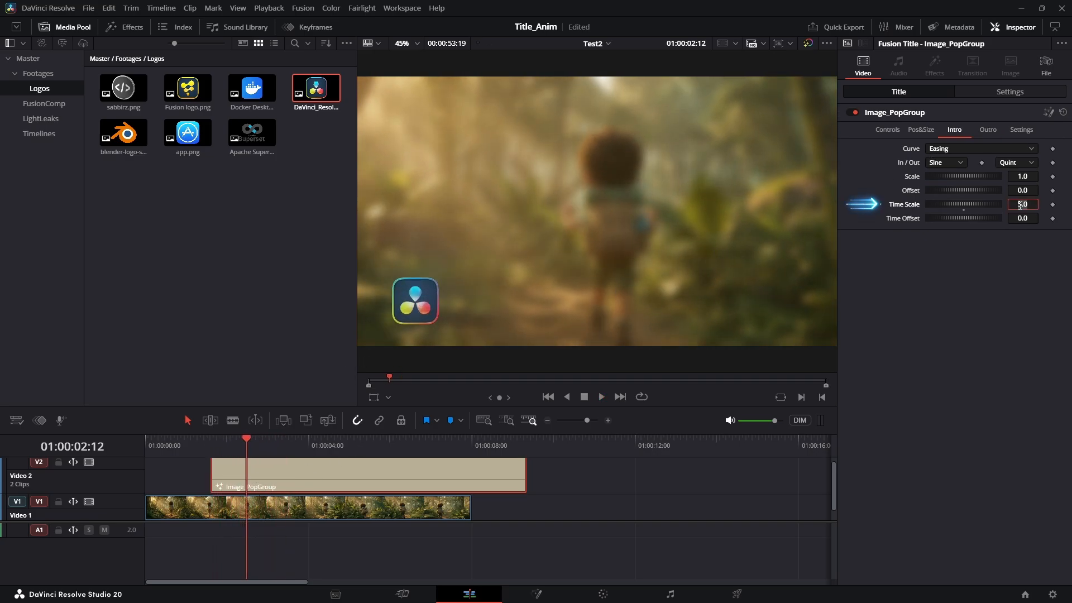
pyautogui.write('8')
pyautogui.press('Return')
pyautogui.click(203, 445)
pyautogui.press('space')
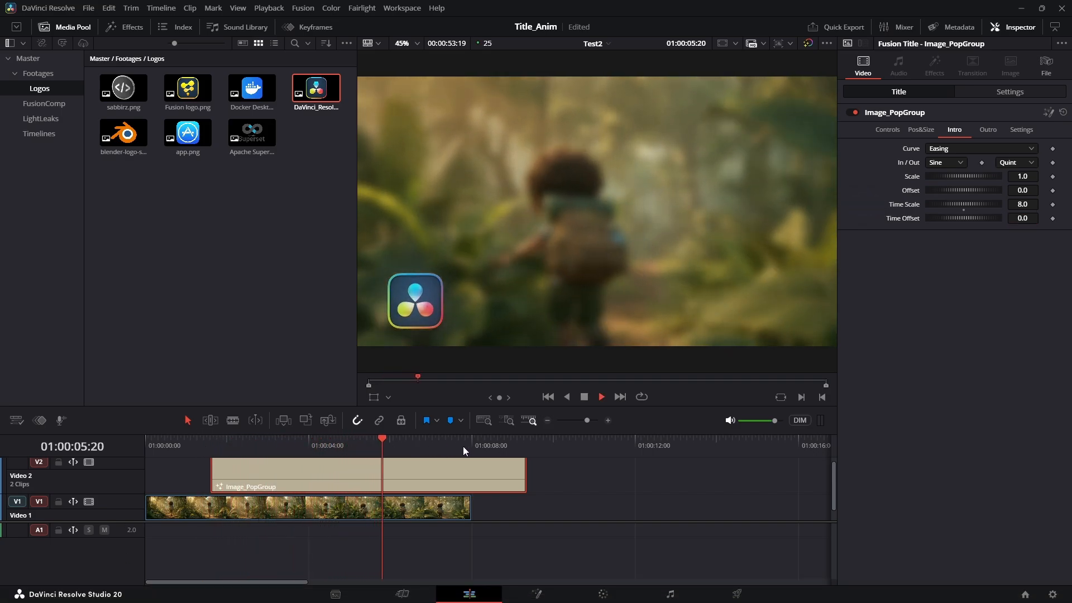
pyautogui.click(255, 445)
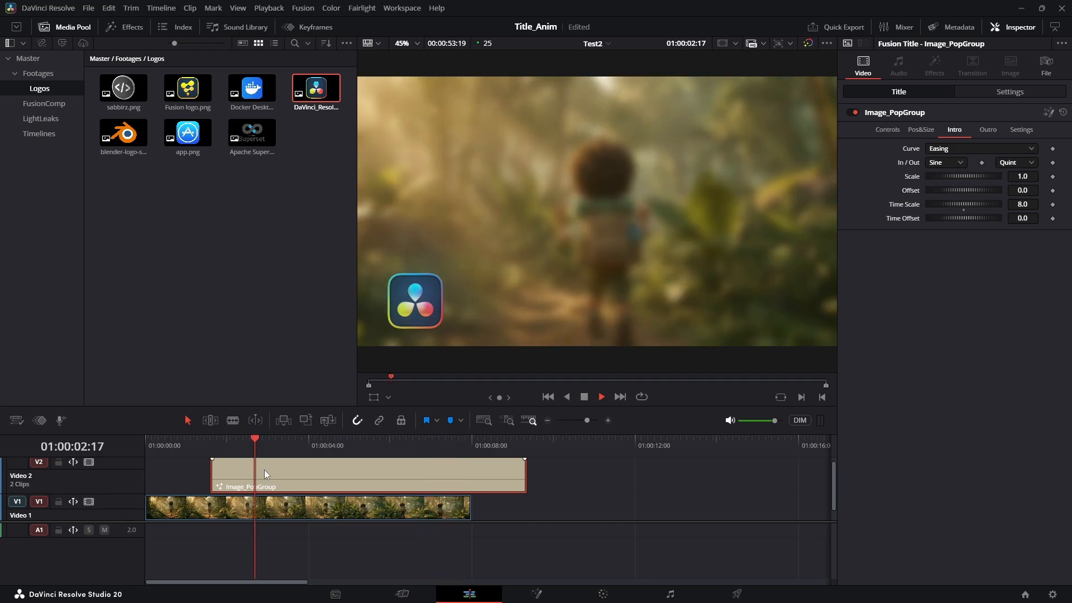
pyautogui.press('space')
# Move the logo right, enlarge it to about 0.47 size, and reload the DaVinci Resolve logo
pyautogui.click(919, 130)
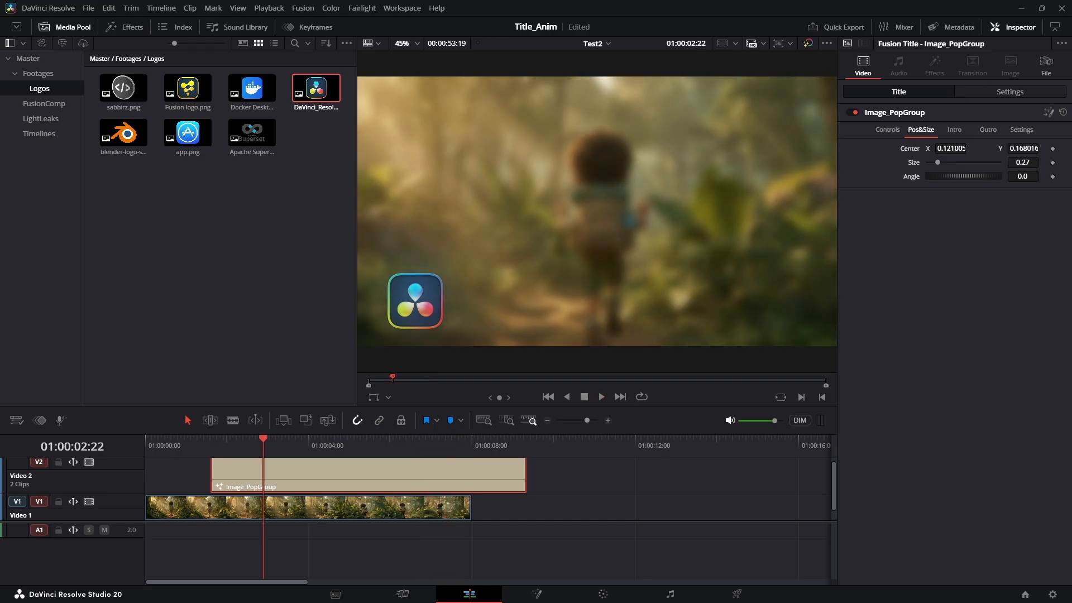
pyautogui.moveTo(958, 151); pyautogui.dragTo(1021, 152)
pyautogui.moveTo(938, 162); pyautogui.dragTo(957, 161)
pyautogui.click(893, 133)
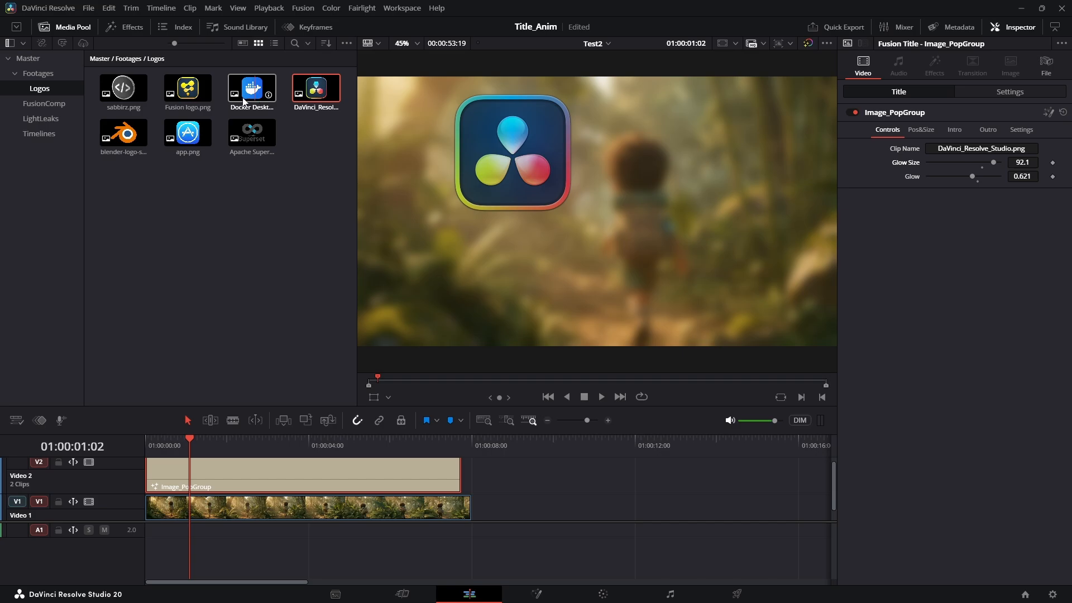
pyautogui.moveTo(316, 89); pyautogui.dragTo(950, 149)
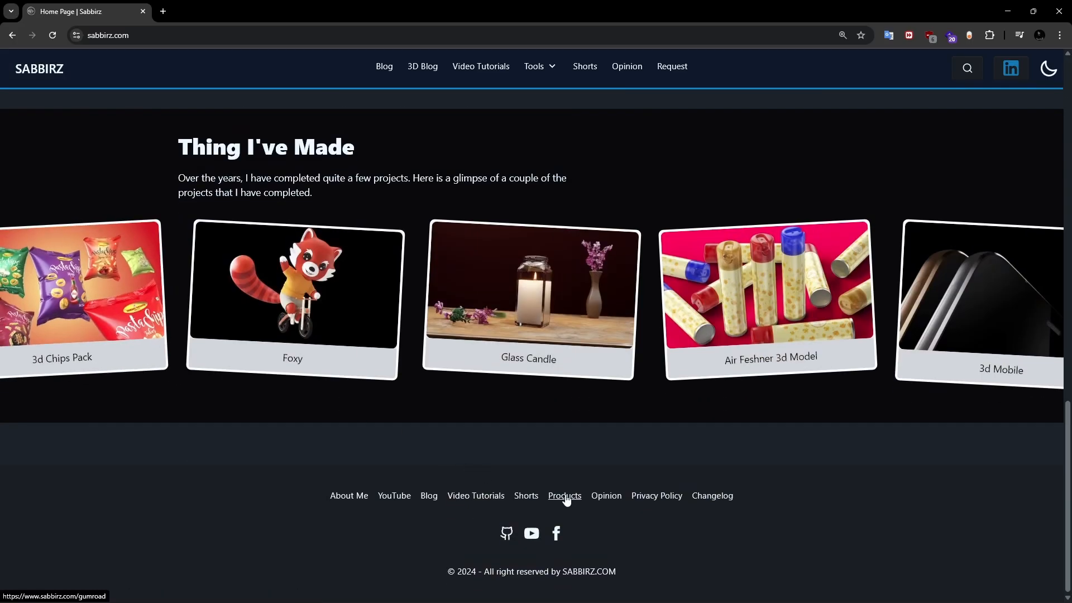
# Open the Fusion Popup Logo Template purchase page from the sabbirz.com Products list
pyautogui.click(564, 497)
pyautogui.moveTo(79, 431); pyautogui.dragTo(167, 478)
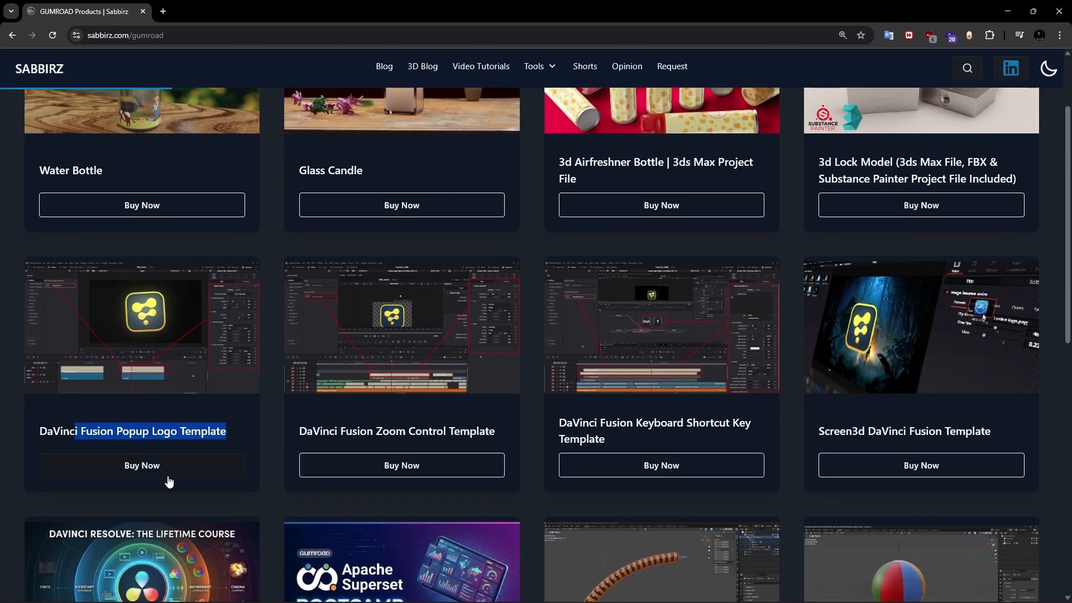
pyautogui.click(166, 461)
pyautogui.scroll(-3, 876, 413)
pyautogui.scroll(3, 837, 446)
# Claim the template at a price of 0, then place s02_03.mp4 on the Resolve timeline
pyautogui.click(703, 491)
pyautogui.write('0')
pyautogui.click(755, 535)
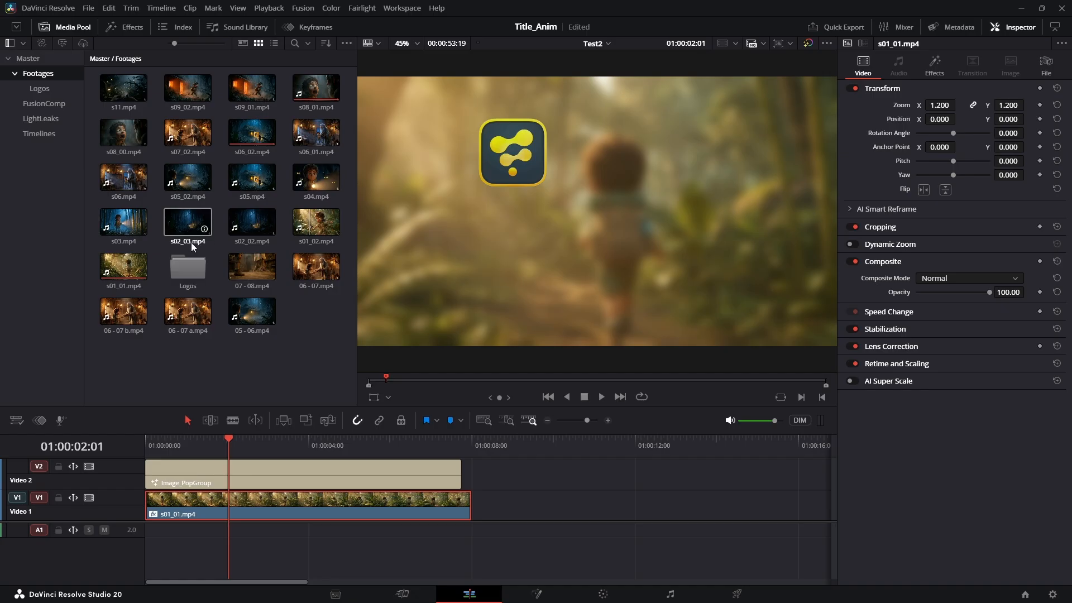
pyautogui.moveTo(189, 234); pyautogui.dragTo(280, 453)
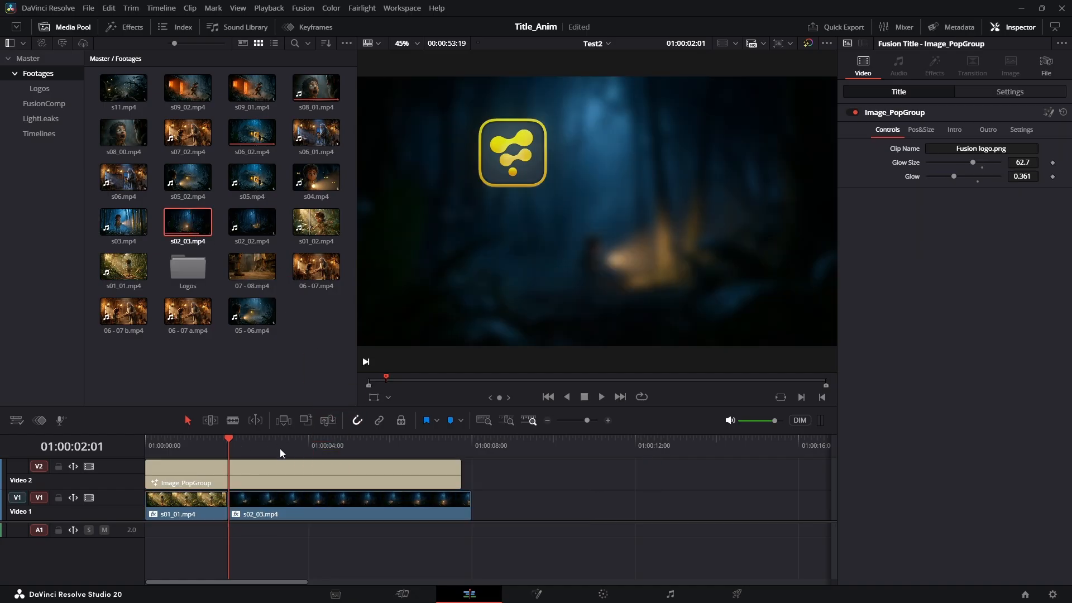
# Delete s01_01.mp4, move s02_03.mp4 to the timeline start and extend its end
pyautogui.press('Delete')
pyautogui.click(240, 514)
pyautogui.moveTo(351, 507); pyautogui.dragTo(268, 507)
pyautogui.moveTo(388, 509); pyautogui.dragTo(471, 509)
# Raise the Image_PopGroup title's Glow Size to 78.3
pyautogui.click(165, 467)
pyautogui.moveTo(168, 443); pyautogui.dragTo(213, 444)
pyautogui.moveTo(974, 163); pyautogui.dragTo(1028, 163)
pyautogui.click(211, 448)
# Play the edit back from the start and save the project with Ctrl+S
pyautogui.press('Home')
pyautogui.press('space')
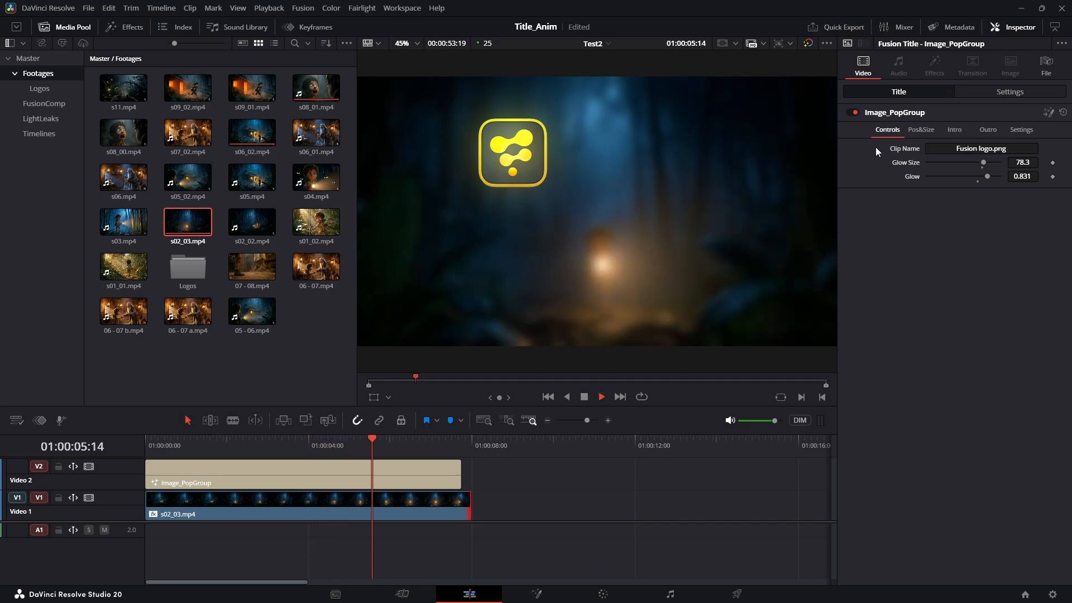
pyautogui.press('space')
pyautogui.moveTo(385, 445); pyautogui.dragTo(245, 452)
pyautogui.click(531, 506)
pyautogui.hotkey('ctrl', 's')
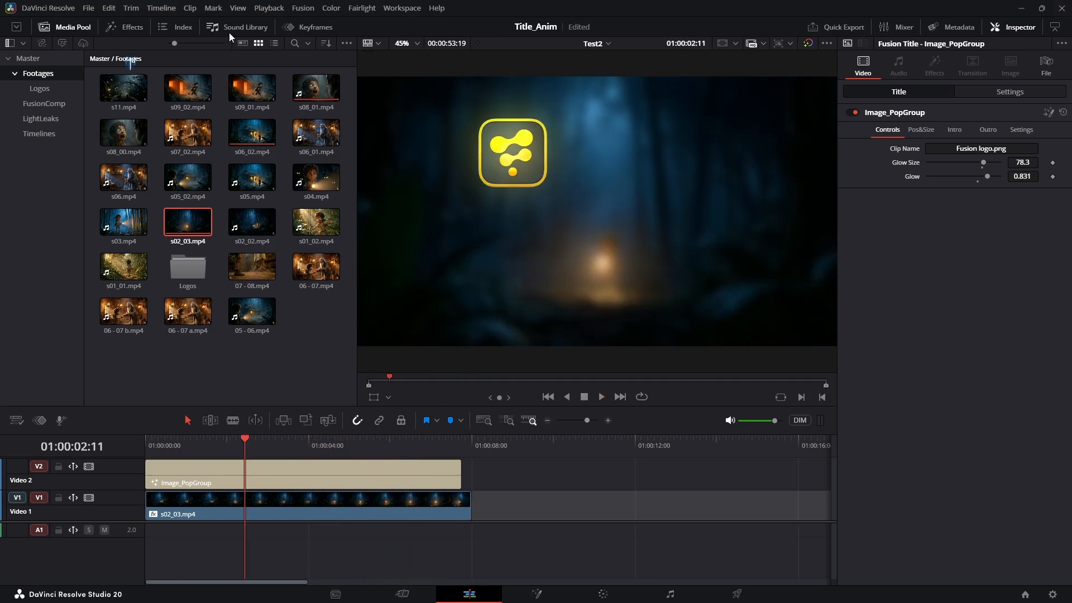
# Drop a Fusion Composition from Toolbox > Effects into the empty Video 1 space after s02_03.mp4 and select it
pyautogui.click(109, 33)
pyautogui.click(49, 163)
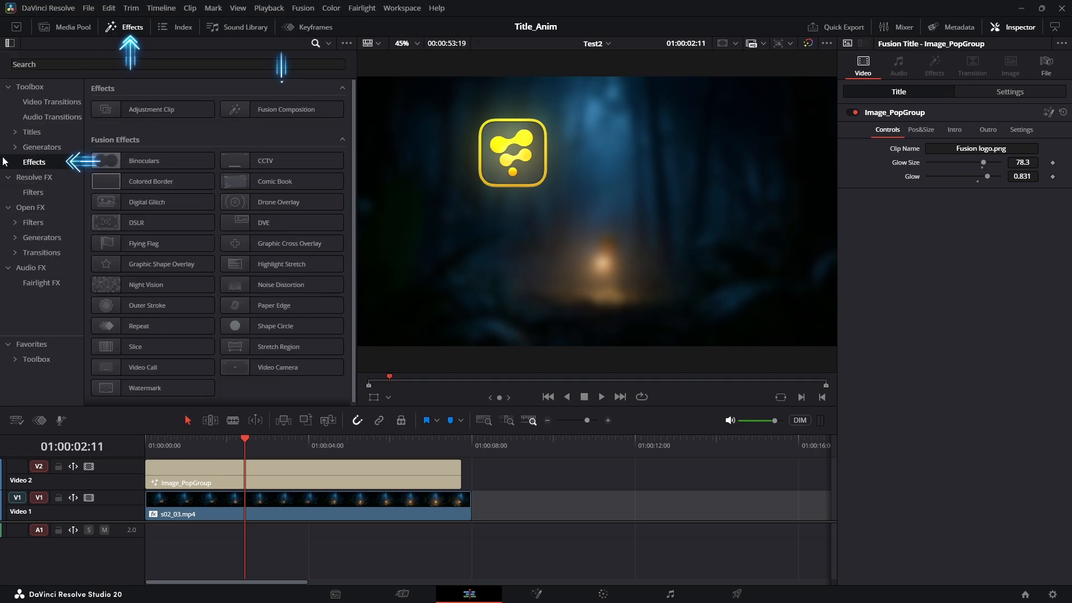
pyautogui.moveTo(286, 110); pyautogui.dragTo(577, 512)
pyautogui.click(579, 446)
pyautogui.press('space')
pyautogui.scroll(5, 572, 487)
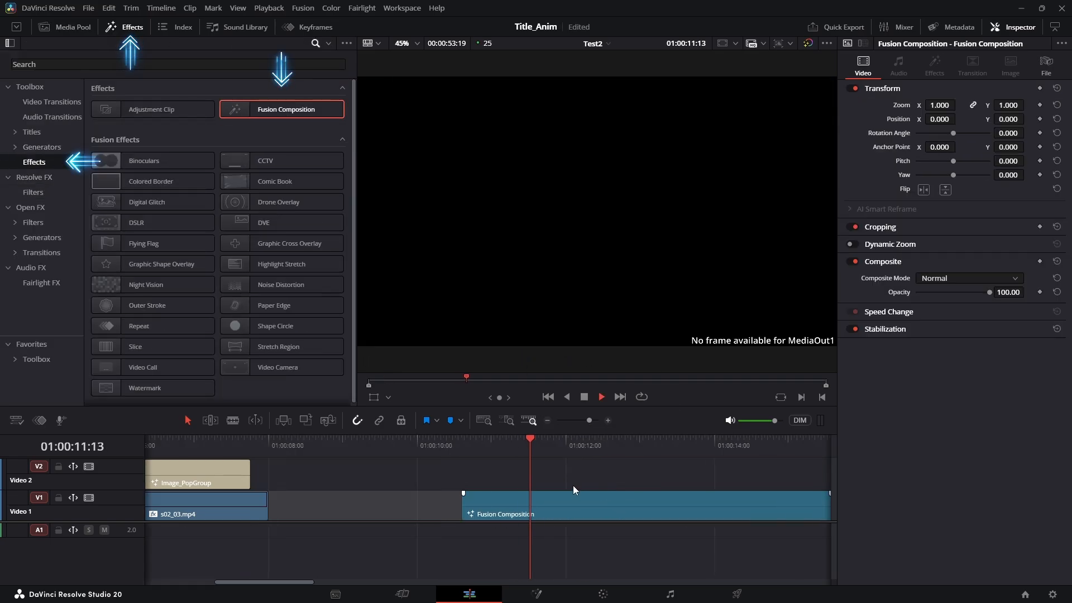
pyautogui.scroll(-1, 571, 487)
pyautogui.scroll(-1, 571, 487)
pyautogui.press('space')
pyautogui.click(541, 515)
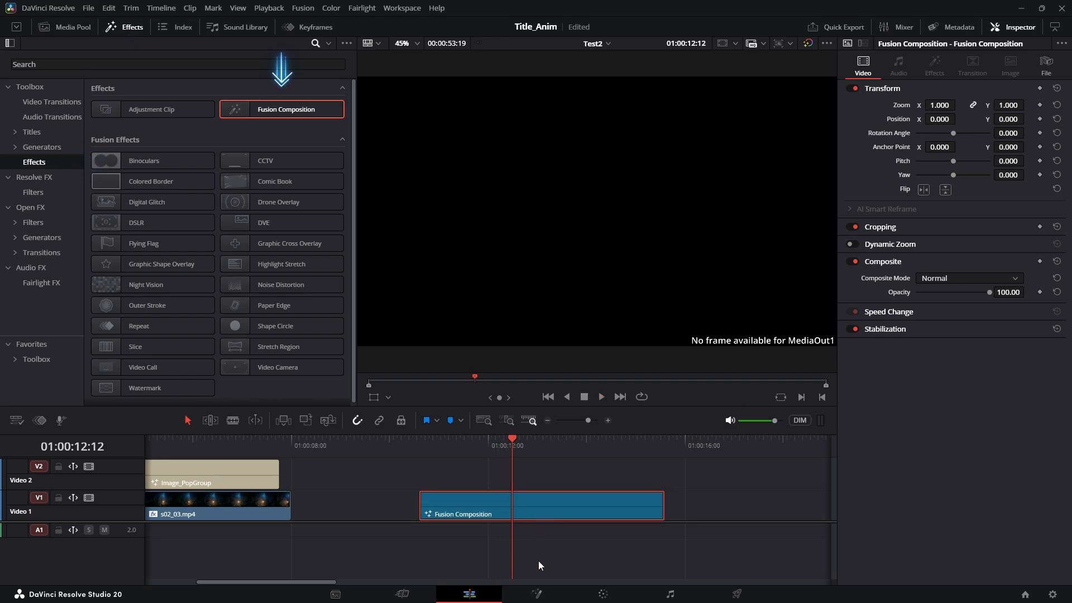
# On the Fusion page, add a MediaIn node via tool search and line it up with MediaOut1
pyautogui.click(535, 593)
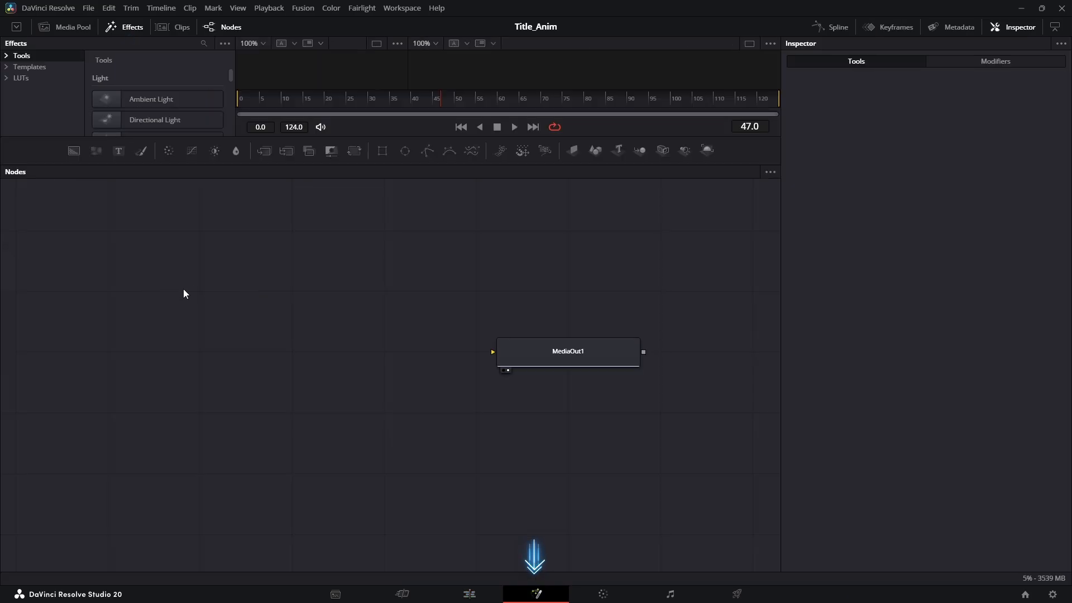
pyautogui.hotkey('shift', 'space')
pyautogui.write('media')
pyautogui.press('Return')
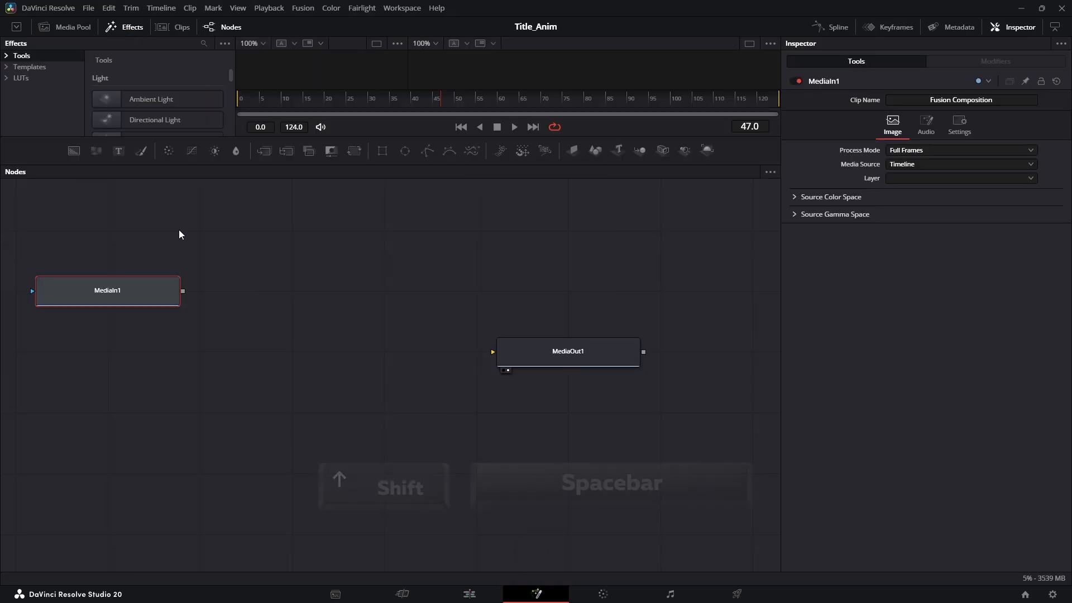
pyautogui.moveTo(149, 281); pyautogui.dragTo(149, 341)
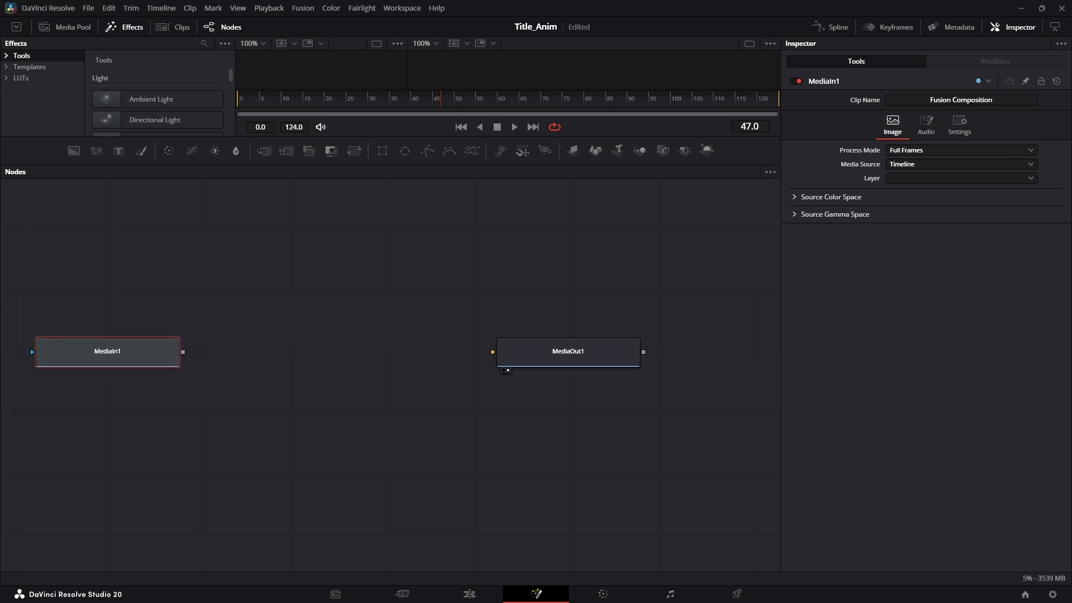
# Set MediaIn1's Media Source to Media Pool, connect it to MediaOut1, and show the logo images
pyautogui.click(922, 164)
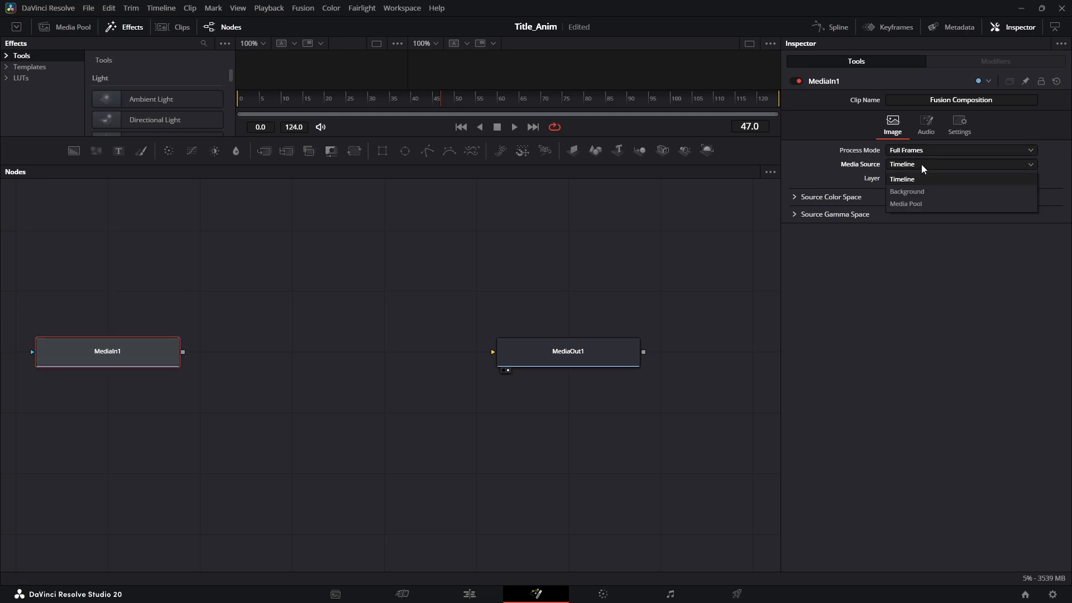
pyautogui.click(925, 203)
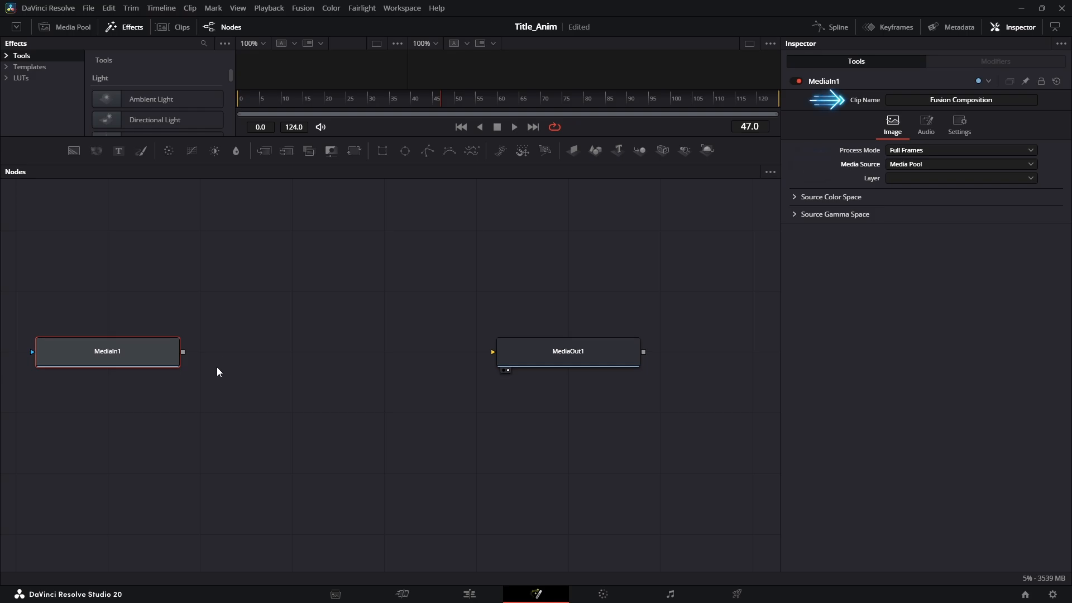
pyautogui.moveTo(185, 352); pyautogui.dragTo(492, 354)
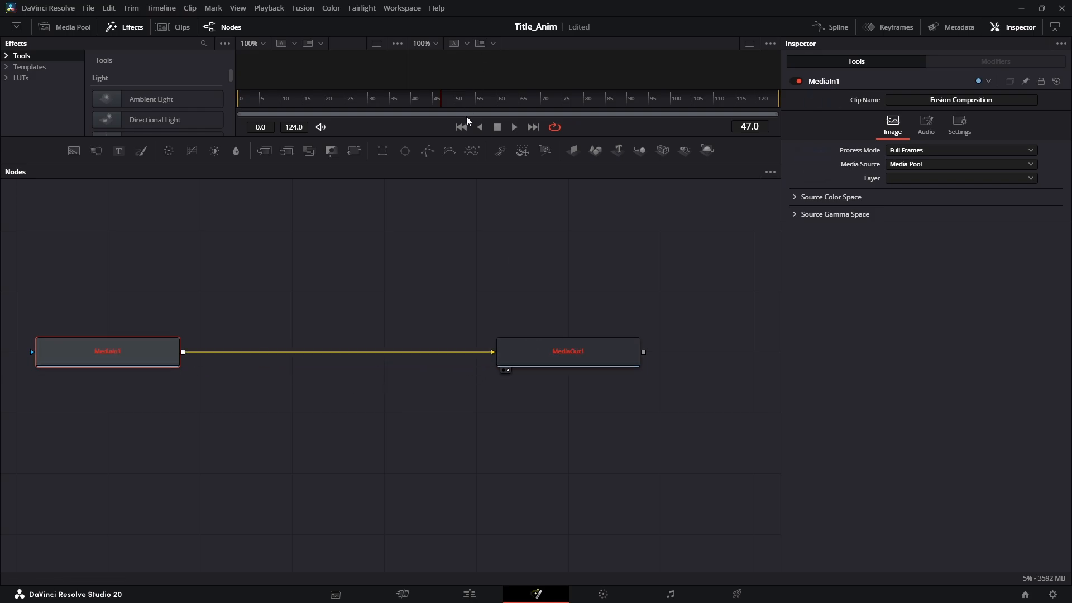
pyautogui.moveTo(462, 134); pyautogui.dragTo(472, 268)
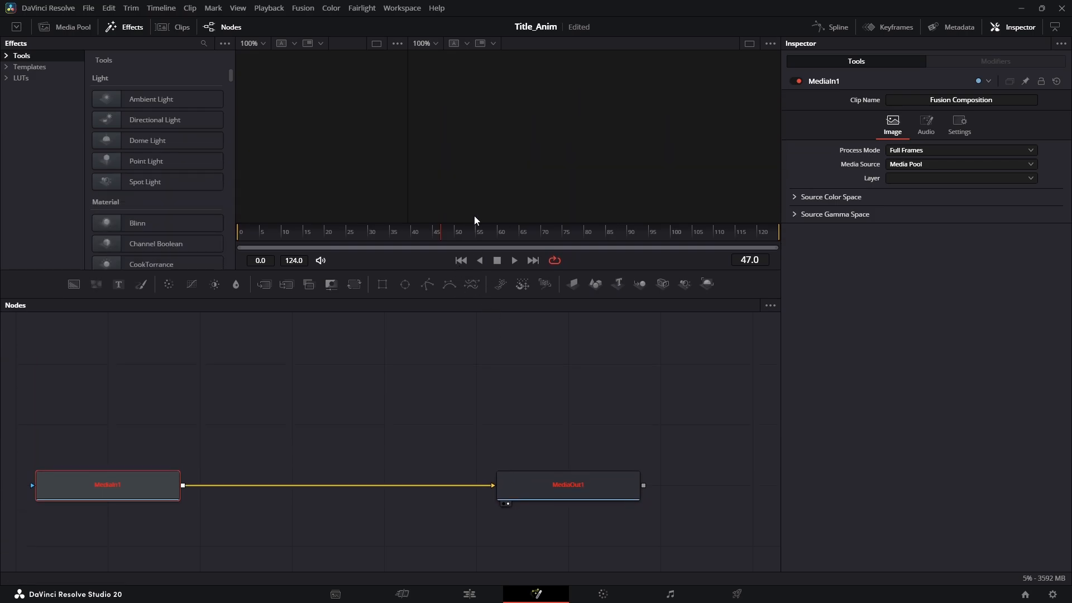
pyautogui.click(470, 594)
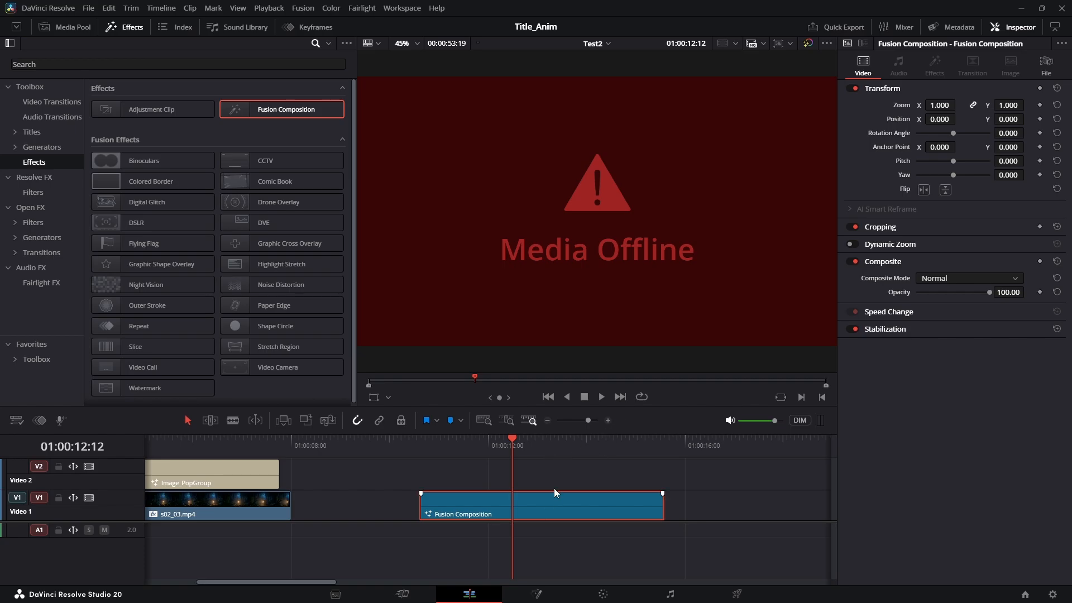
pyautogui.click(537, 595)
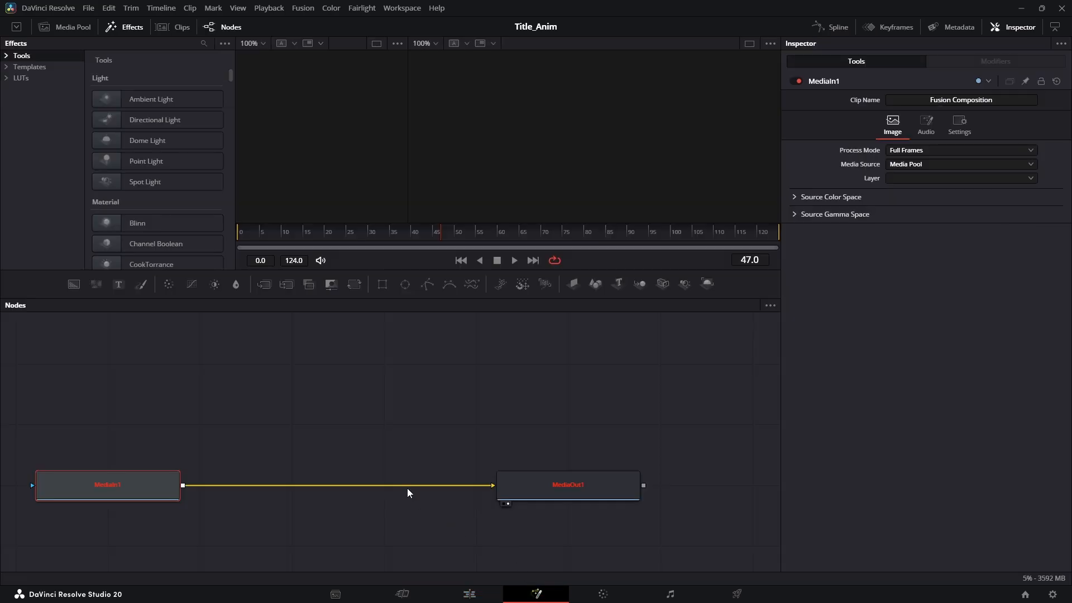
pyautogui.click(81, 29)
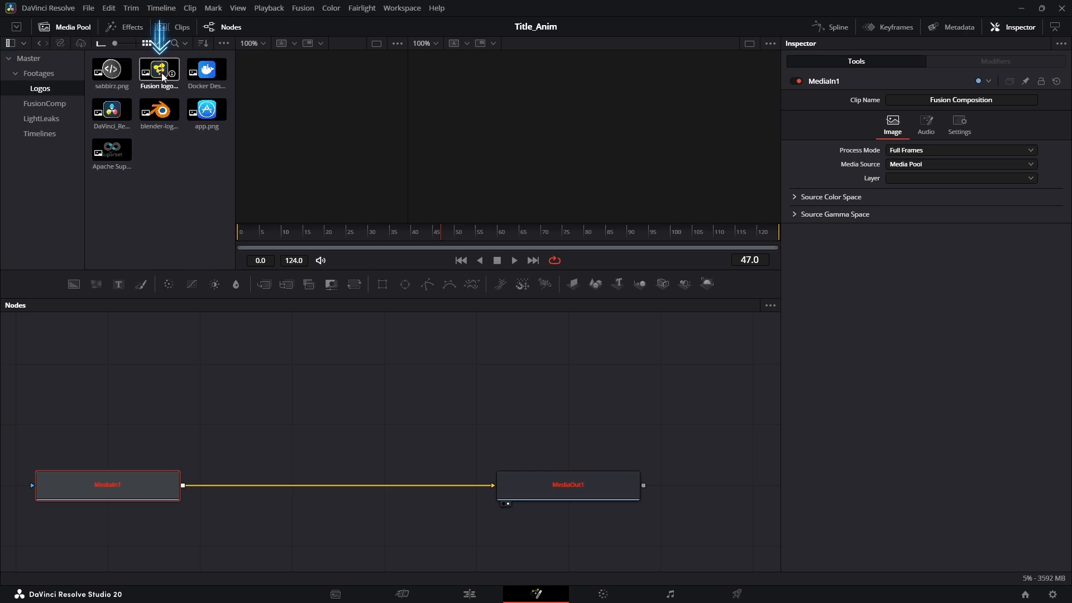
# Load Fusion logo.png into MediaIn1 and rename the node Input_Image
pyautogui.moveTo(907, 89); pyautogui.dragTo(904, 95)
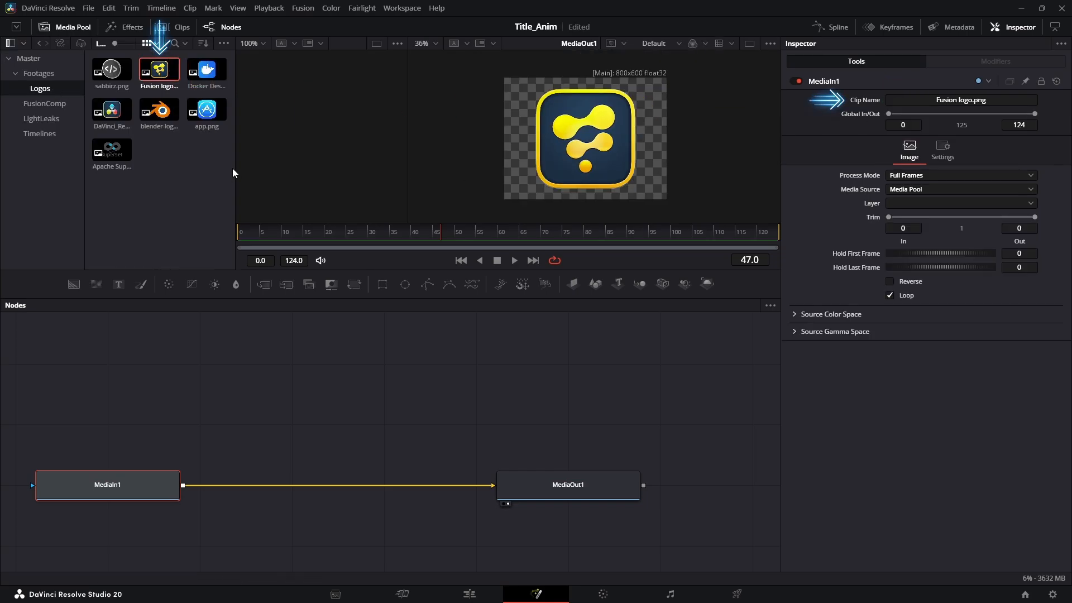
pyautogui.click(118, 433)
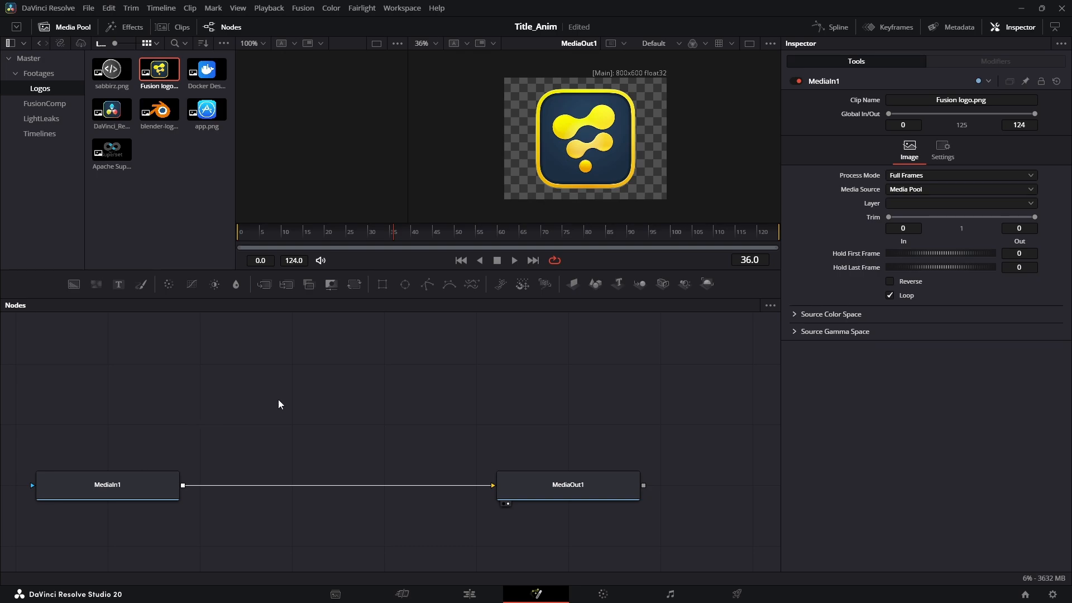
pyautogui.click(125, 477)
pyautogui.press('F2')
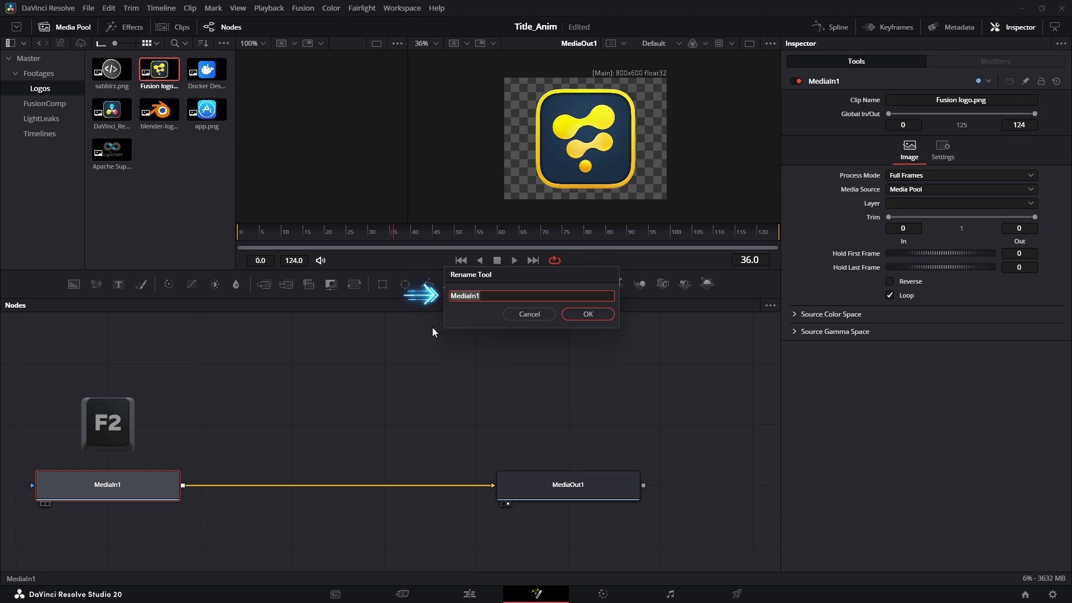
pyautogui.write('Inp')
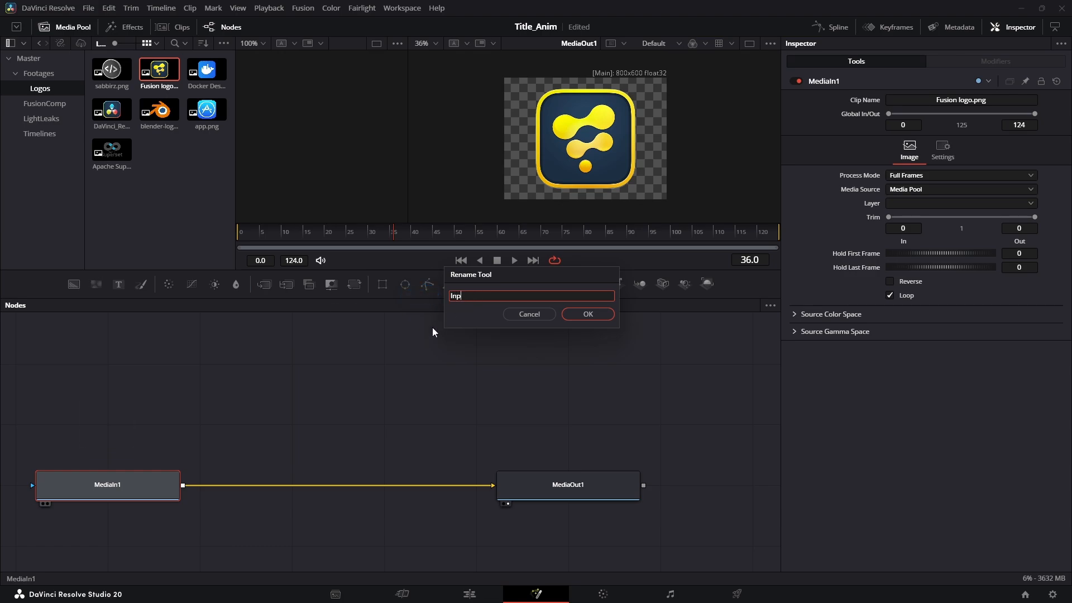
pyautogui.write('ut_Image')
pyautogui.press('Return')
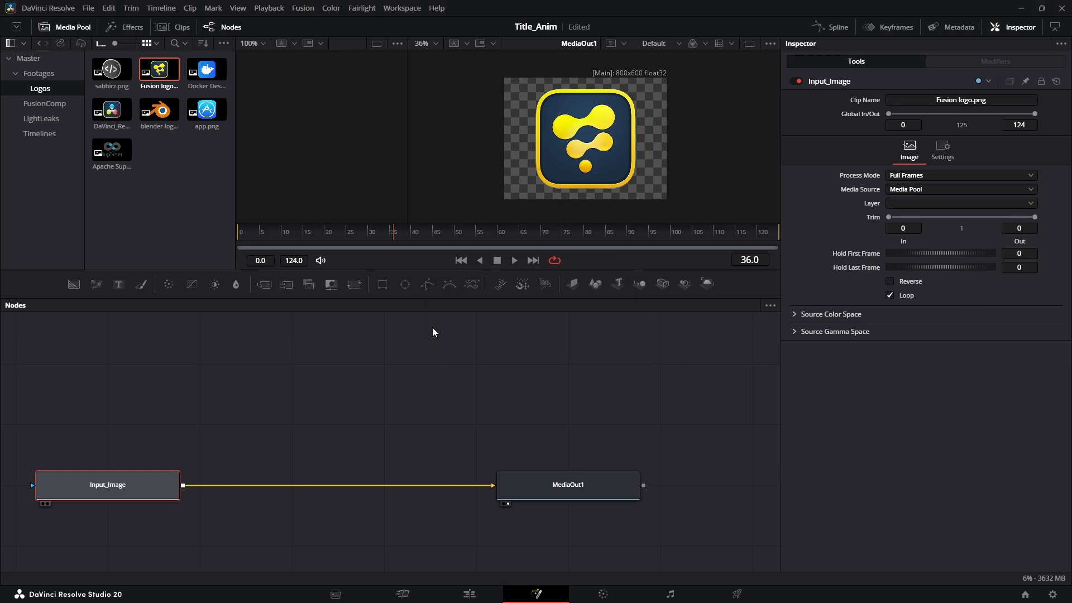
pyautogui.rightClick(163, 485)
# Make MacroTool1 from Input_Image with its ClipName control exported, then choose Save As Group
pyautogui.moveTo(215, 301)
pyautogui.click(308, 301)
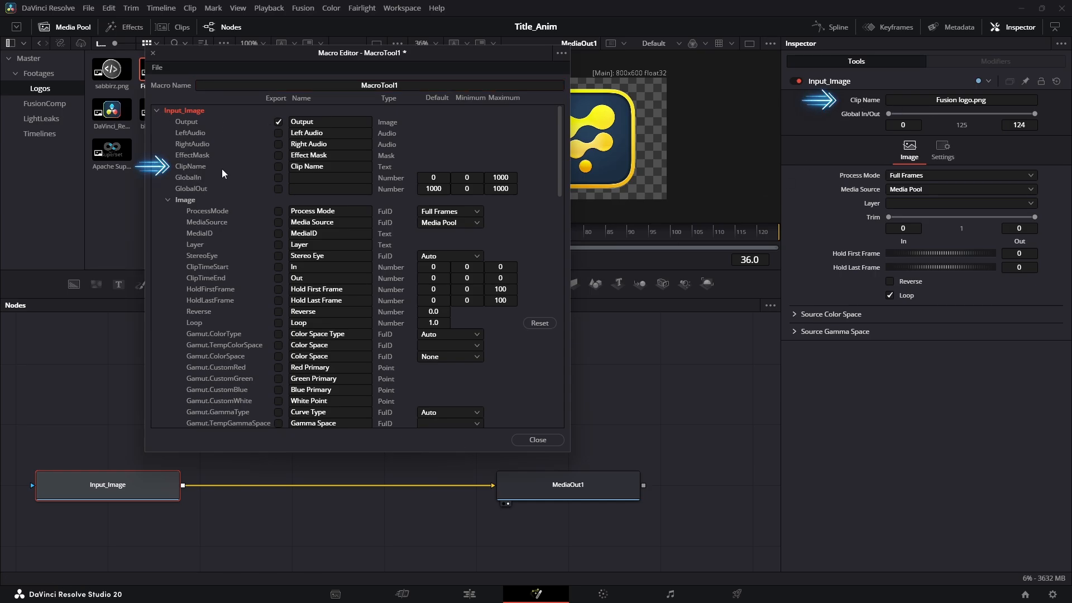
pyautogui.click(168, 199)
pyautogui.click(278, 167)
pyautogui.click(168, 211)
pyautogui.click(168, 221)
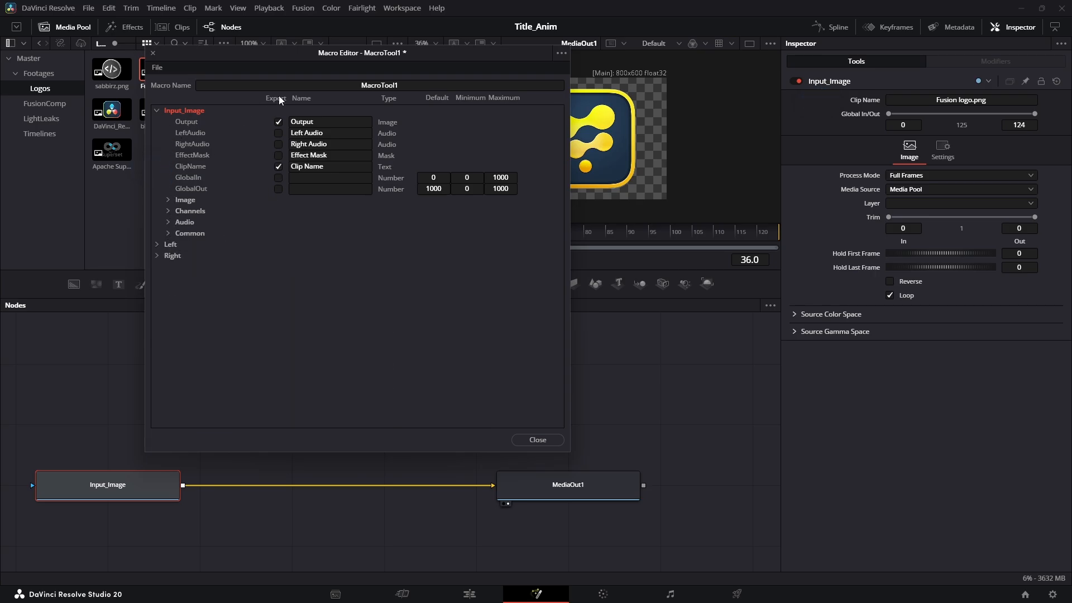
pyautogui.click(561, 54)
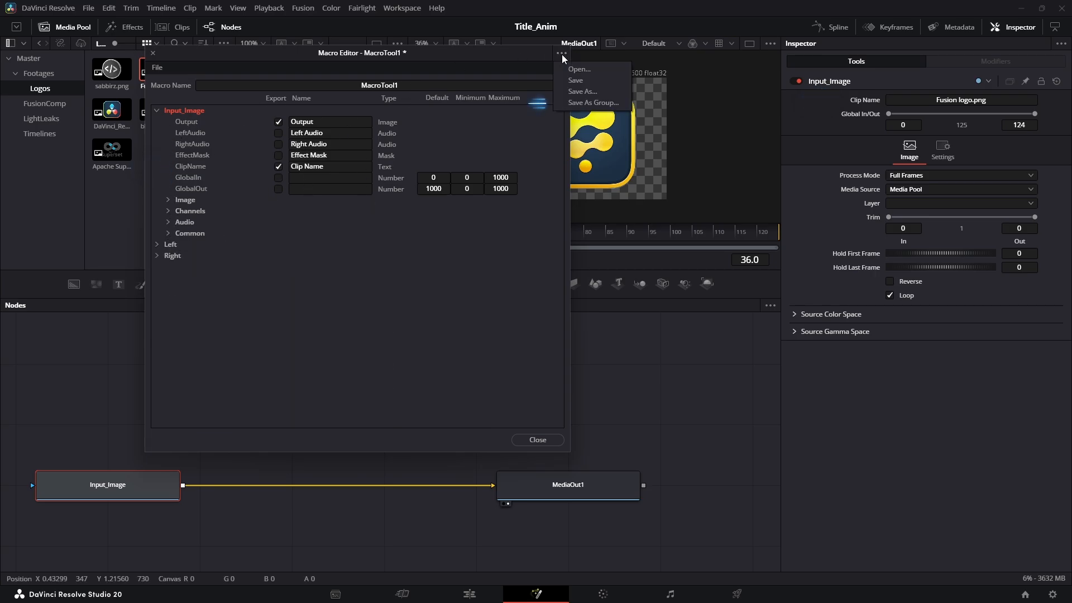
pyautogui.click(599, 104)
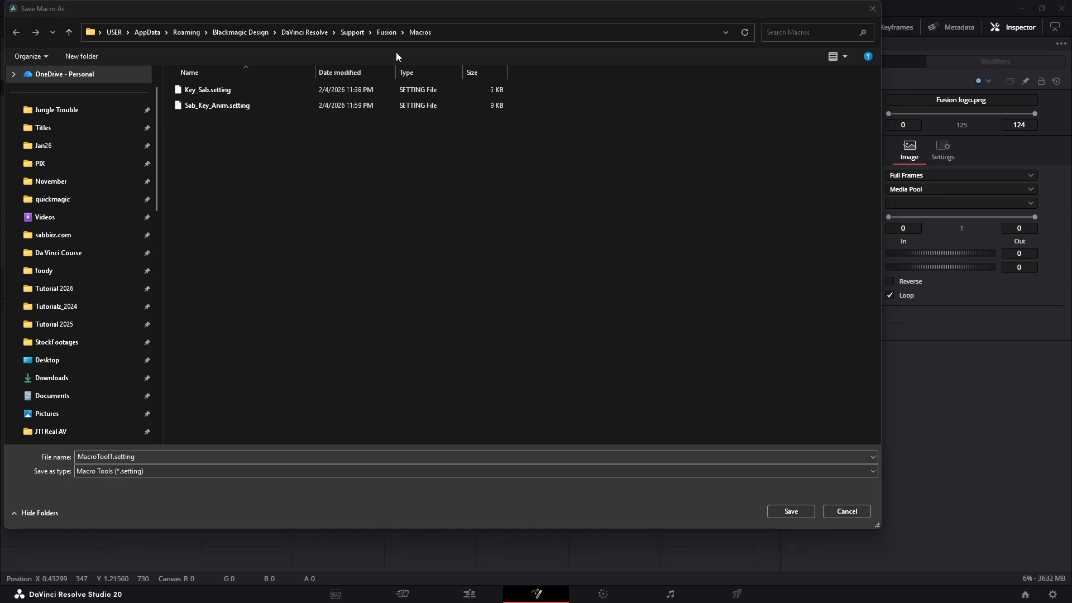
# Save the macro as Image_bounce_anim in Fusion > Templates > Edit > Titles > sabz
pyautogui.click(391, 33)
pyautogui.doubleClick(199, 356)
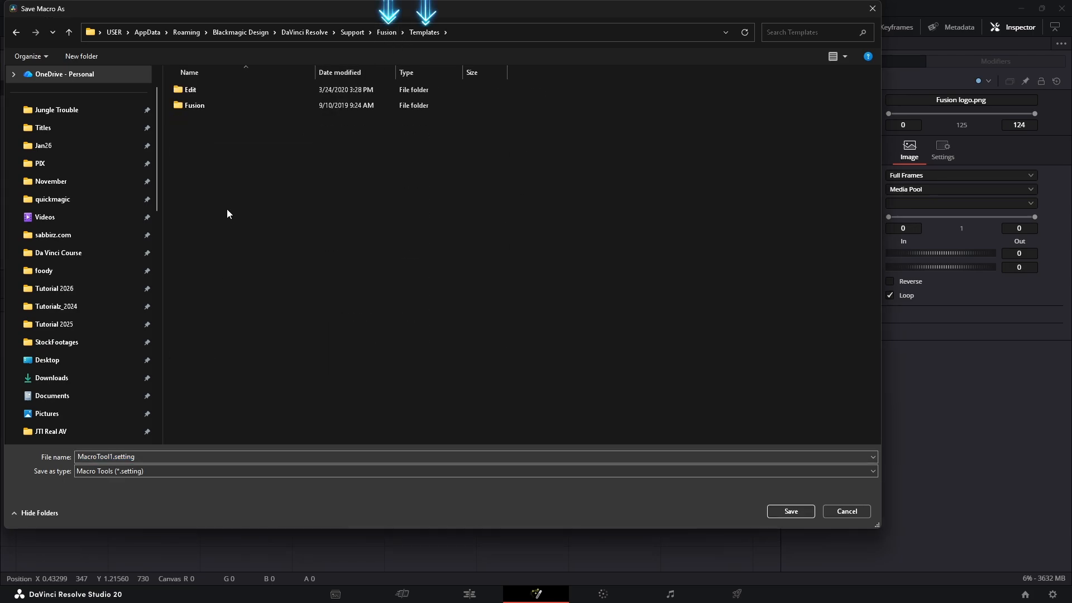
pyautogui.doubleClick(208, 91)
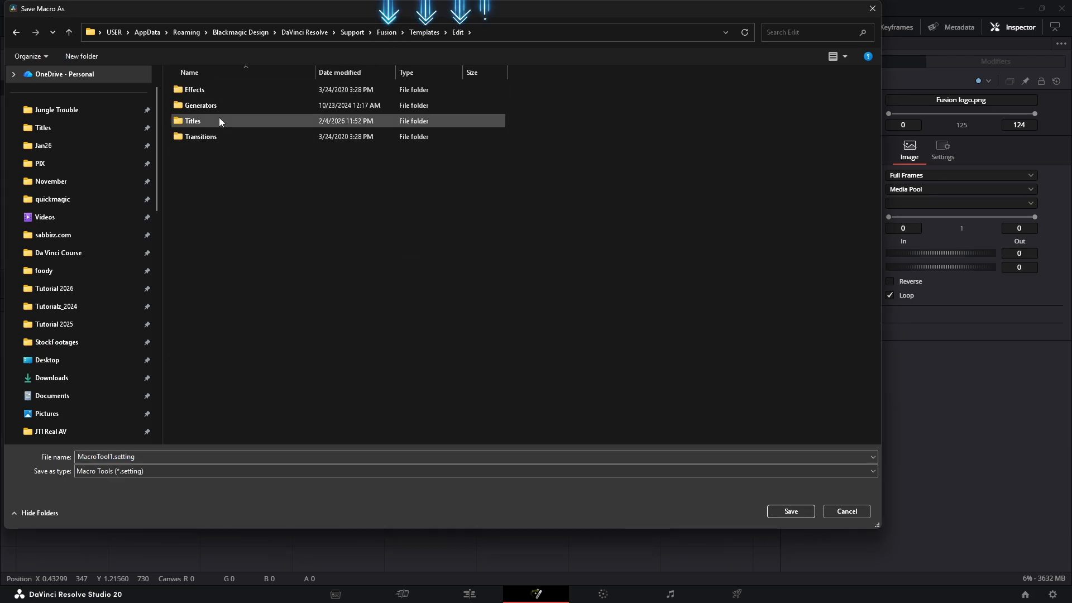
pyautogui.doubleClick(219, 118)
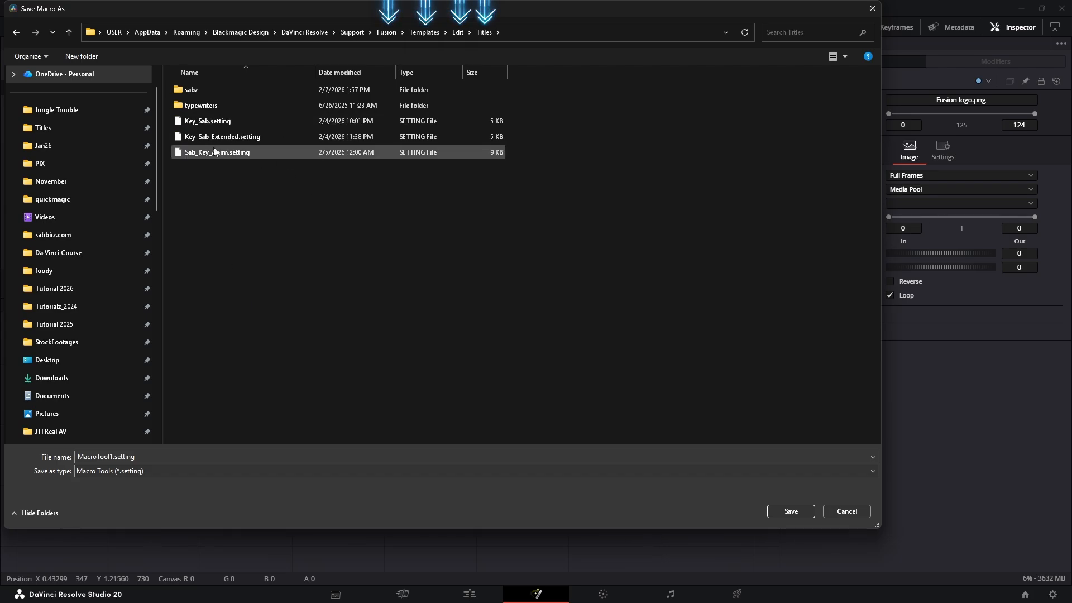
pyautogui.doubleClick(173, 92)
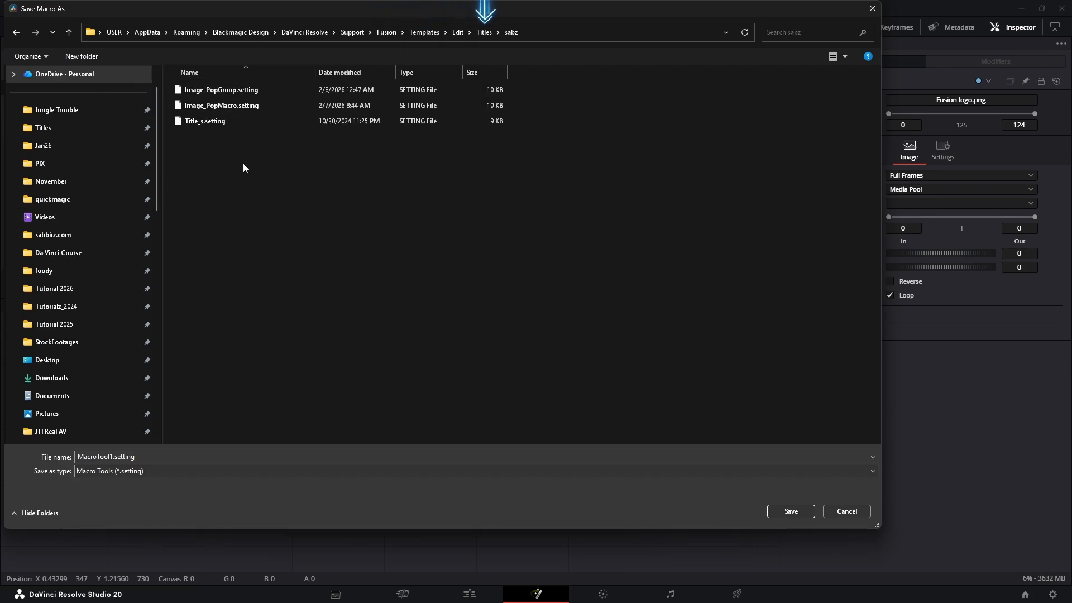
pyautogui.doubleClick(108, 458)
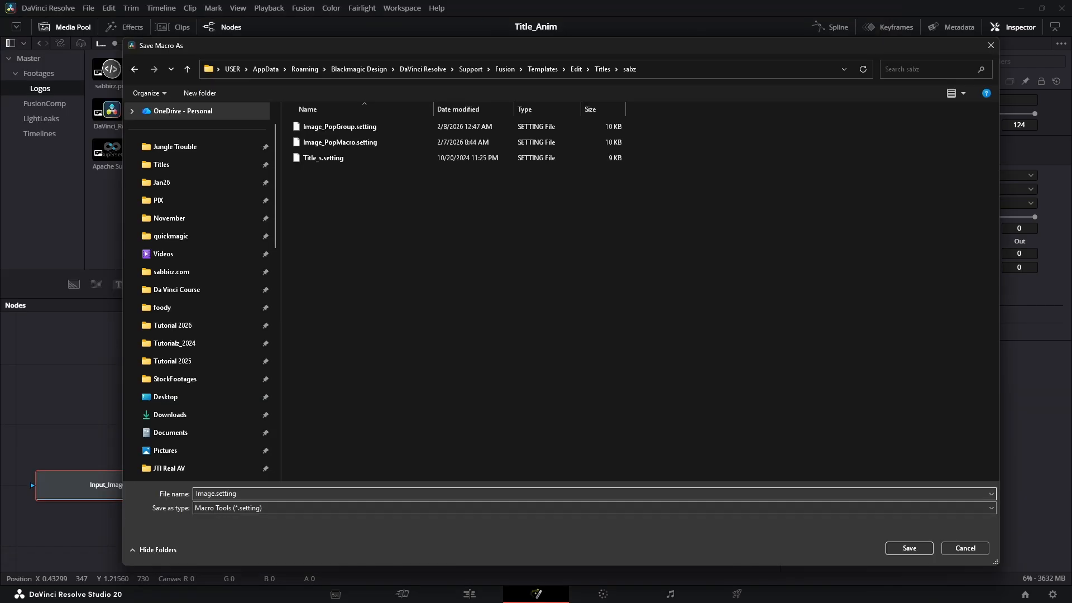
pyautogui.write('_bounce_anim')
pyautogui.click(908, 550)
# Place the Image_bounce_anim title from the sabz titles on Video 1 after the Fusion Composition
pyautogui.click(538, 439)
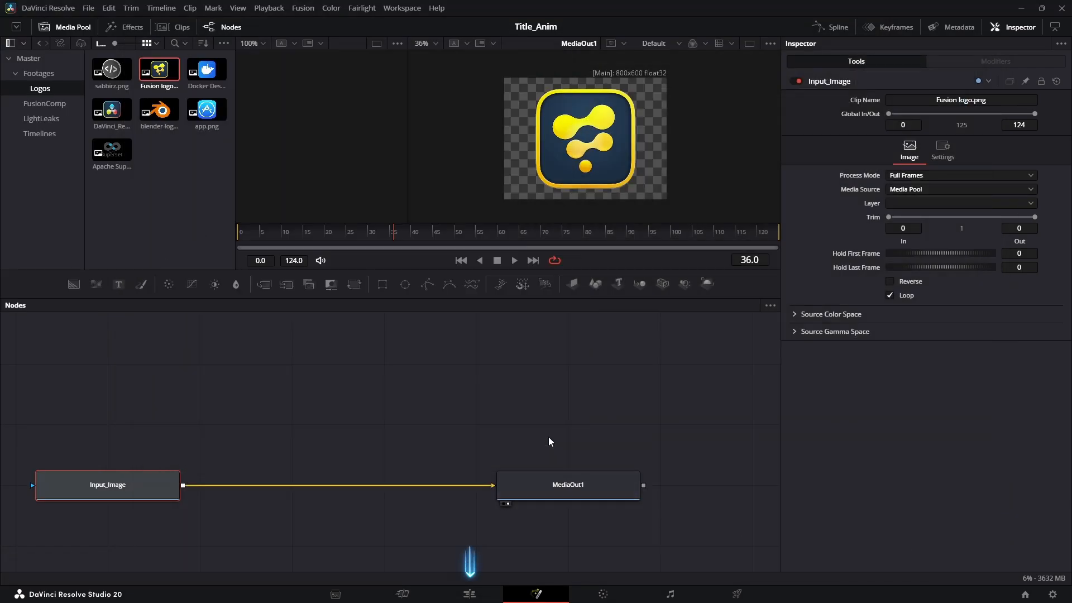
pyautogui.click(470, 594)
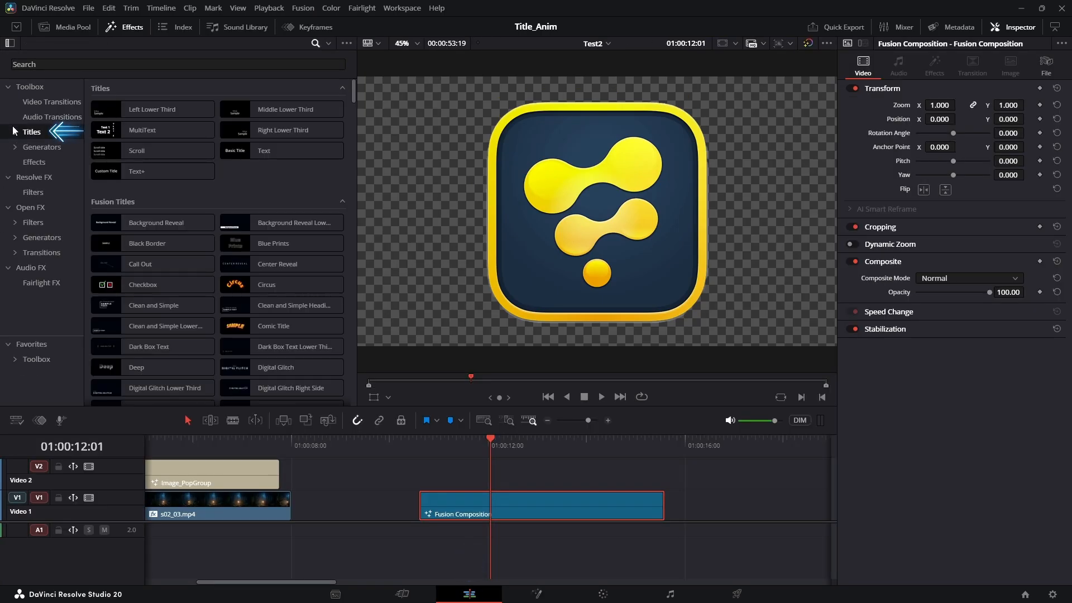
pyautogui.click(14, 134)
pyautogui.scroll(-5, 28, 253)
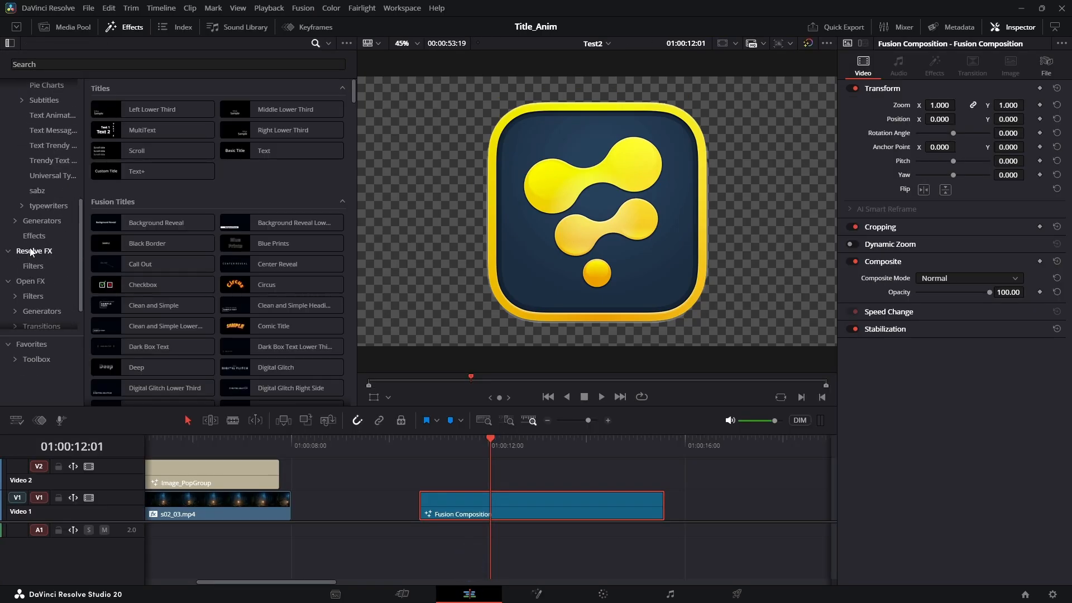
pyautogui.click(36, 191)
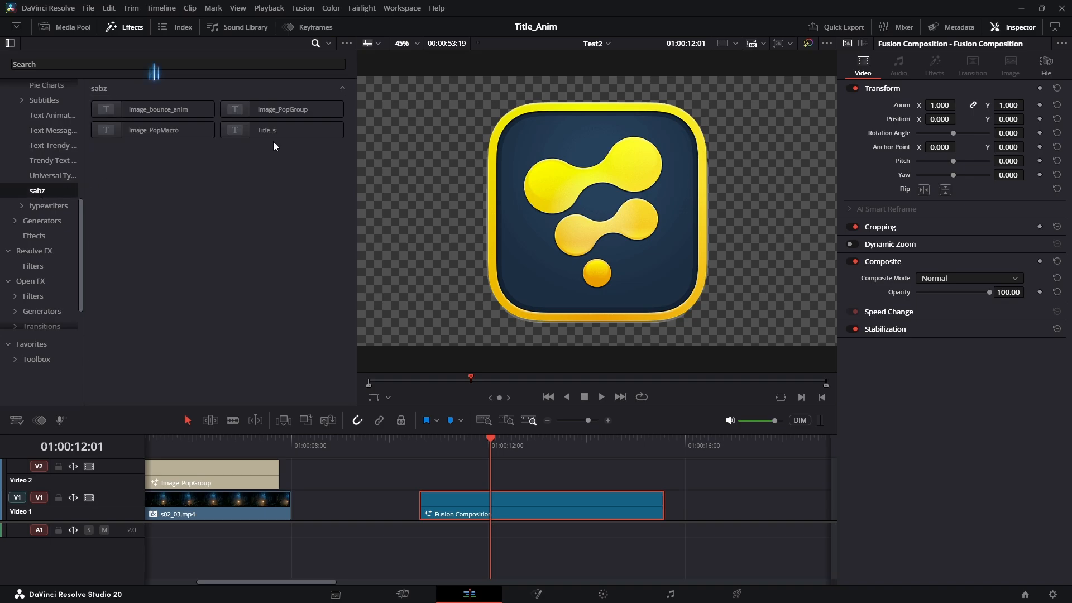
pyautogui.scroll(-2, 405, 454)
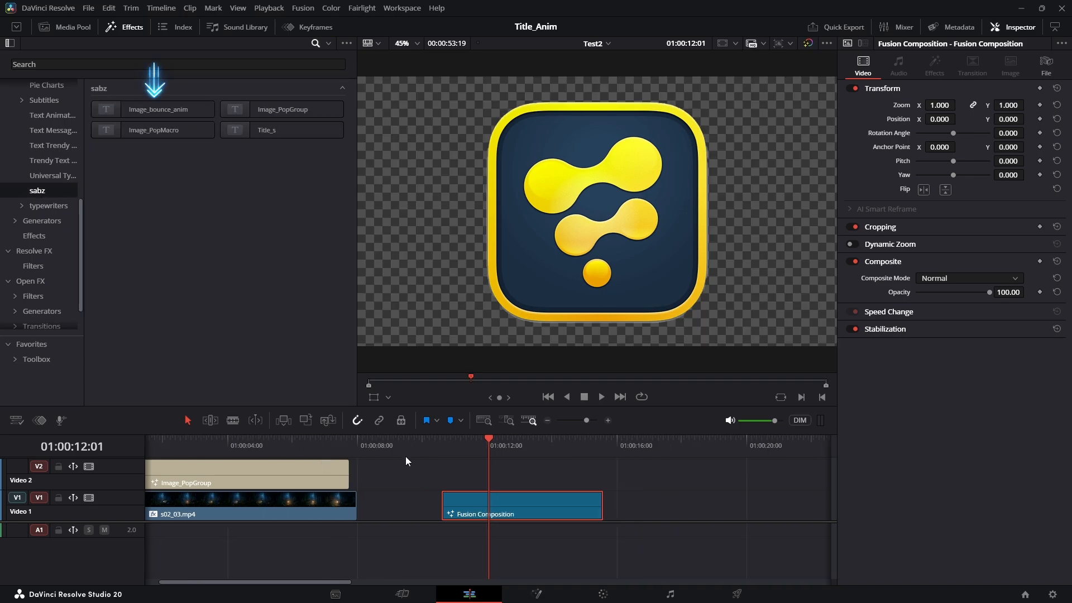
pyautogui.scroll(-1, 405, 455)
pyautogui.moveTo(154, 109); pyautogui.dragTo(568, 505)
# Park the playhead on the new title and drag an image from the Logos bin onto it
pyautogui.click(589, 448)
pyautogui.click(646, 461)
pyautogui.click(604, 444)
pyautogui.moveTo(605, 444); pyautogui.dragTo(638, 464)
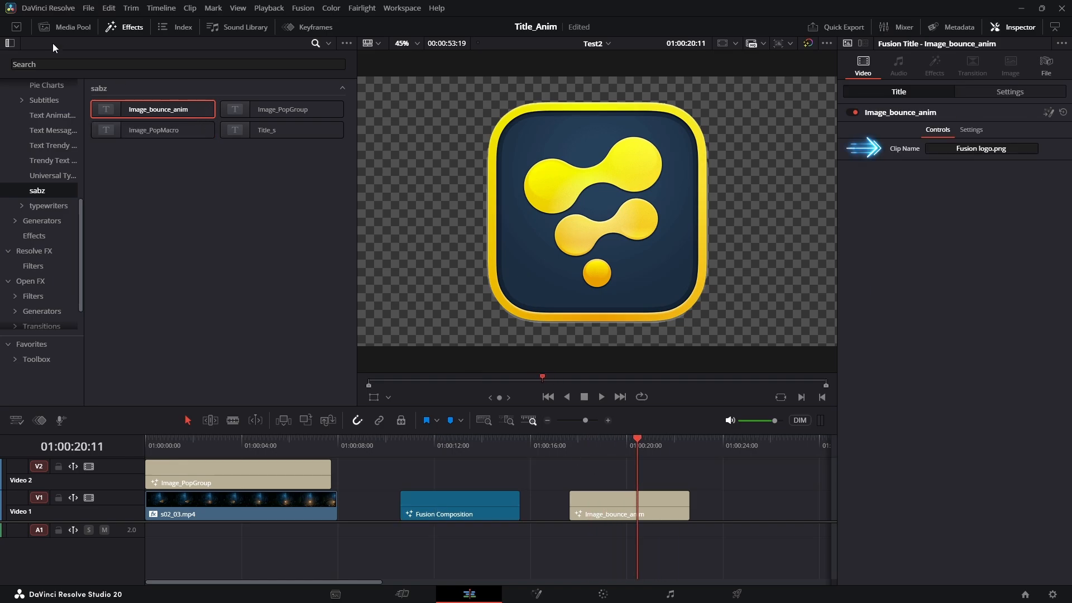
pyautogui.click(124, 27)
pyautogui.click(66, 27)
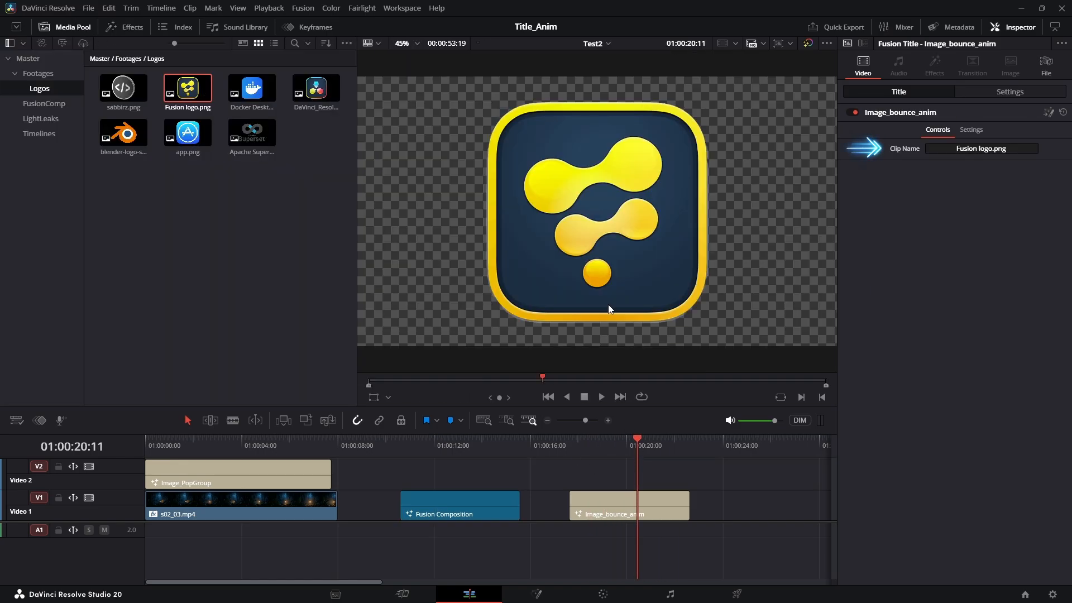
pyautogui.click(542, 594)
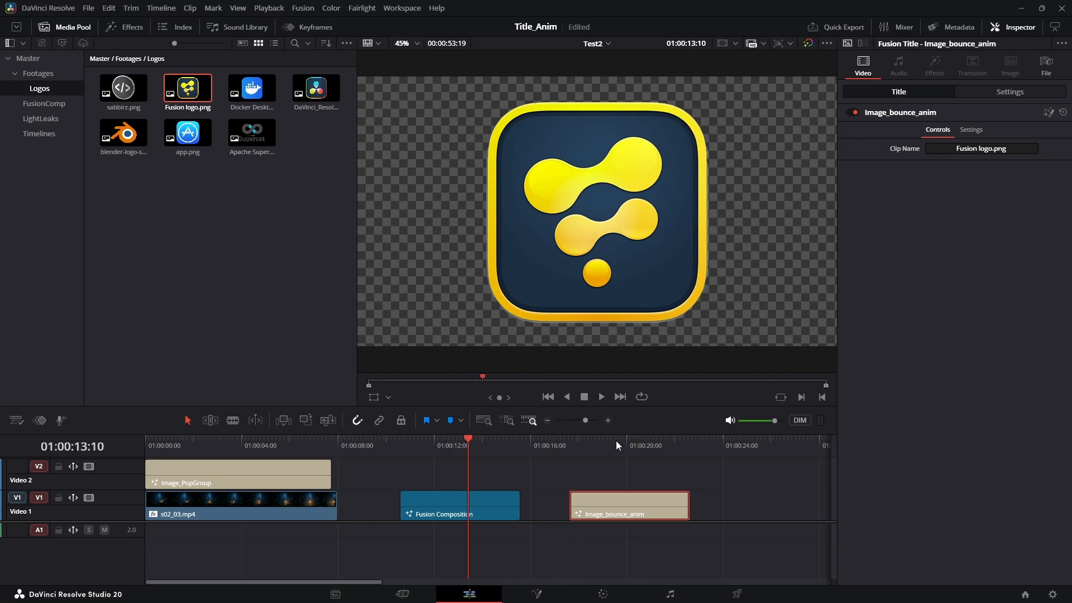
pyautogui.click(616, 445)
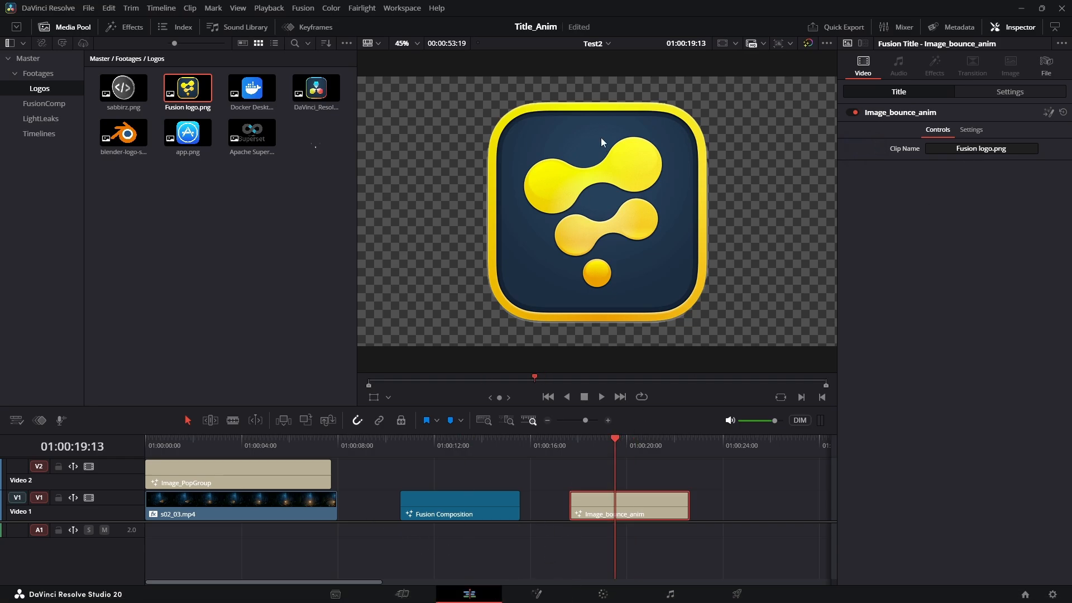
pyautogui.moveTo(316, 88); pyautogui.dragTo(944, 149)
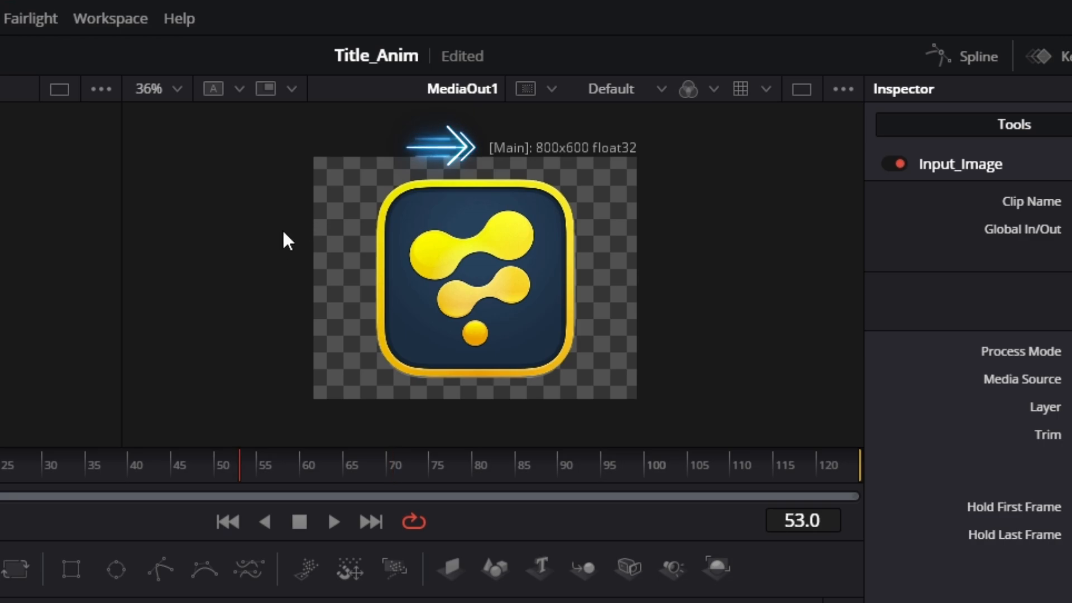
# Confirm the timeline is 1920 x 1080 in Timeline Settings, cancel, and return to the Fusion logo composition
pyautogui.moveTo(429, 187); pyautogui.dragTo(417, 252)
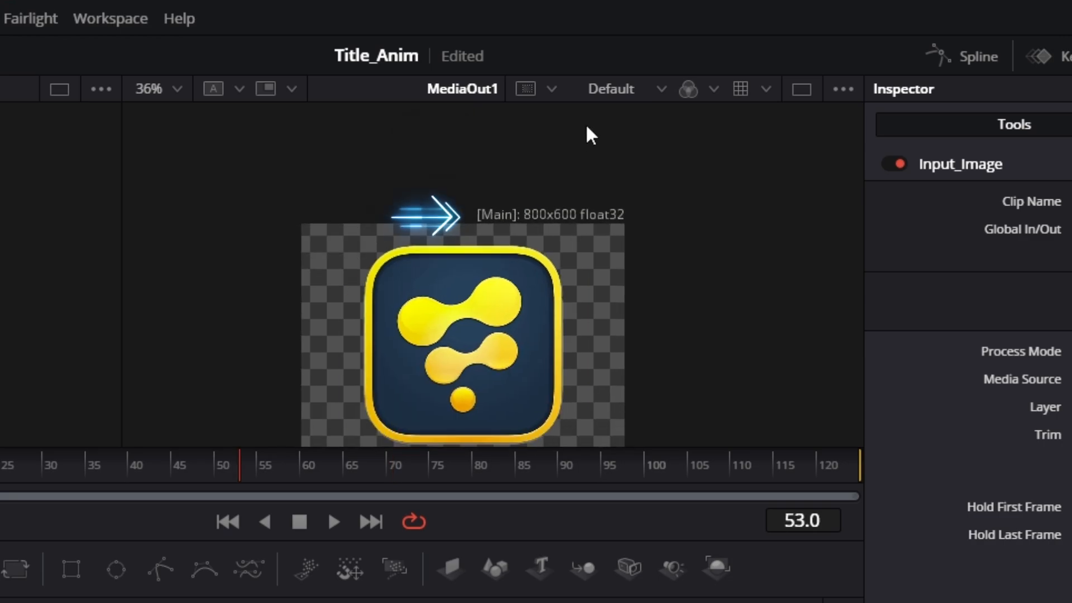
pyautogui.moveTo(585, 233); pyautogui.dragTo(578, 230)
pyautogui.scroll(1, 579, 230)
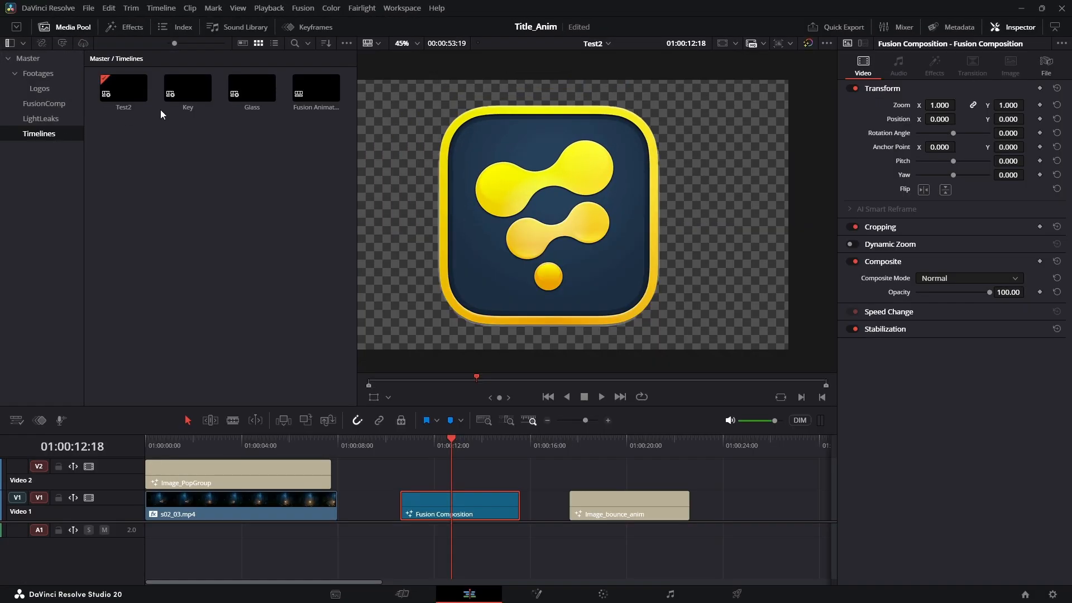
pyautogui.click(128, 89)
pyautogui.rightClick(127, 90)
pyautogui.moveTo(259, 143)
pyautogui.click(537, 142)
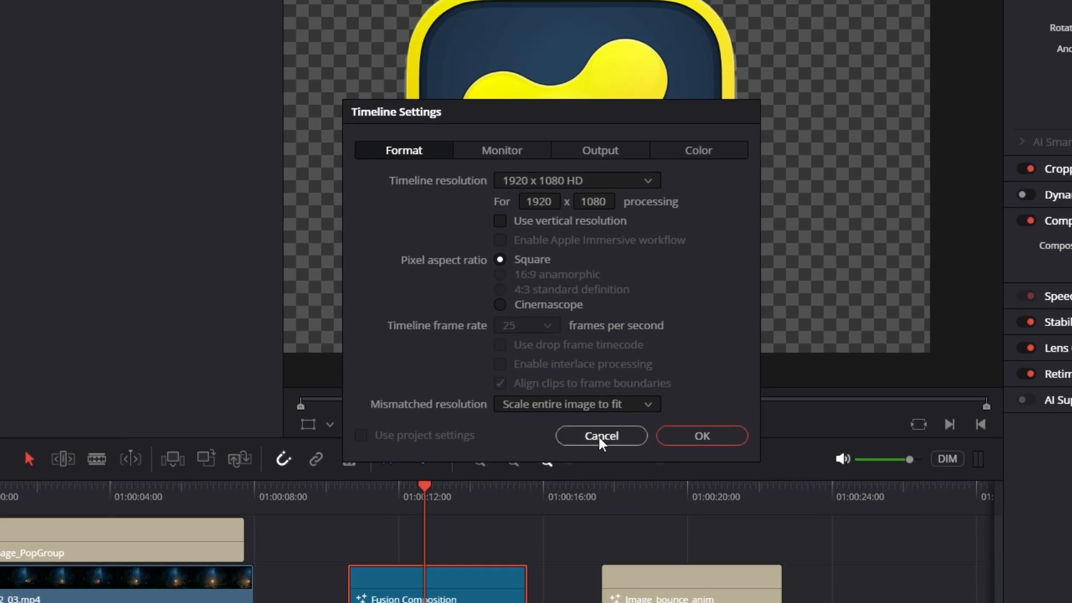
pyautogui.click(600, 436)
pyautogui.click(538, 595)
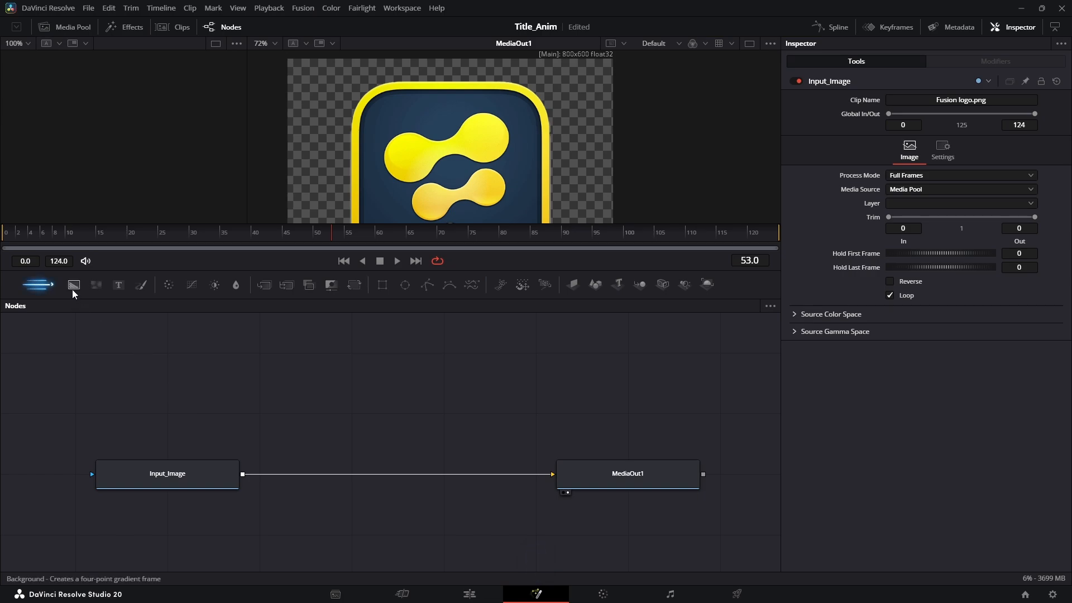
# Add a Background node joined to Input_Image through Merge1, discarding a trial Transform node
pyautogui.click(74, 290)
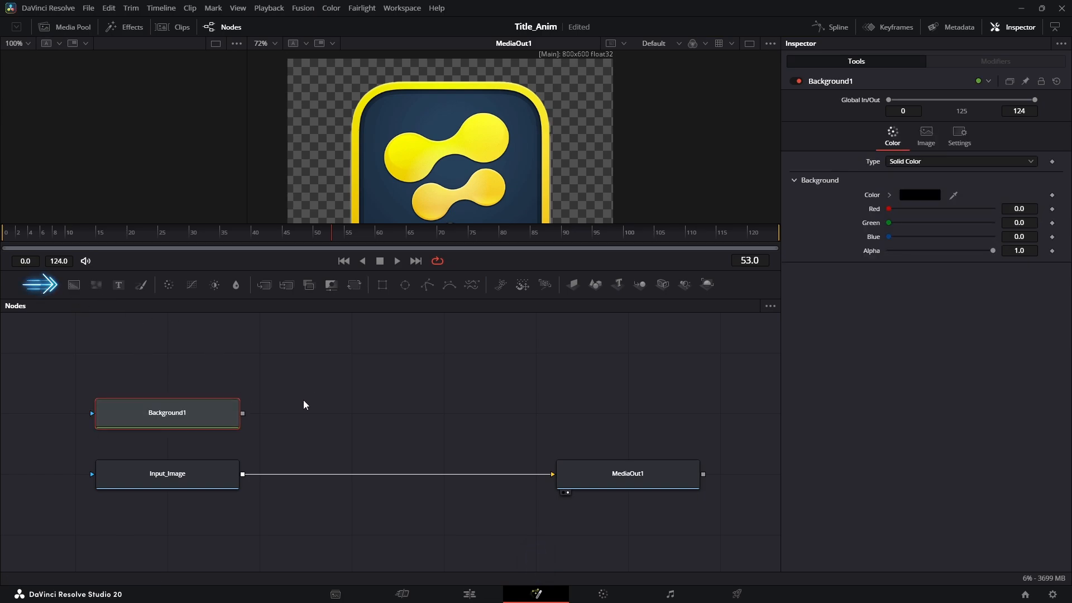
pyautogui.moveTo(243, 416); pyautogui.dragTo(244, 478)
pyautogui.click(228, 400)
pyautogui.moveTo(228, 400); pyautogui.dragTo(175, 359)
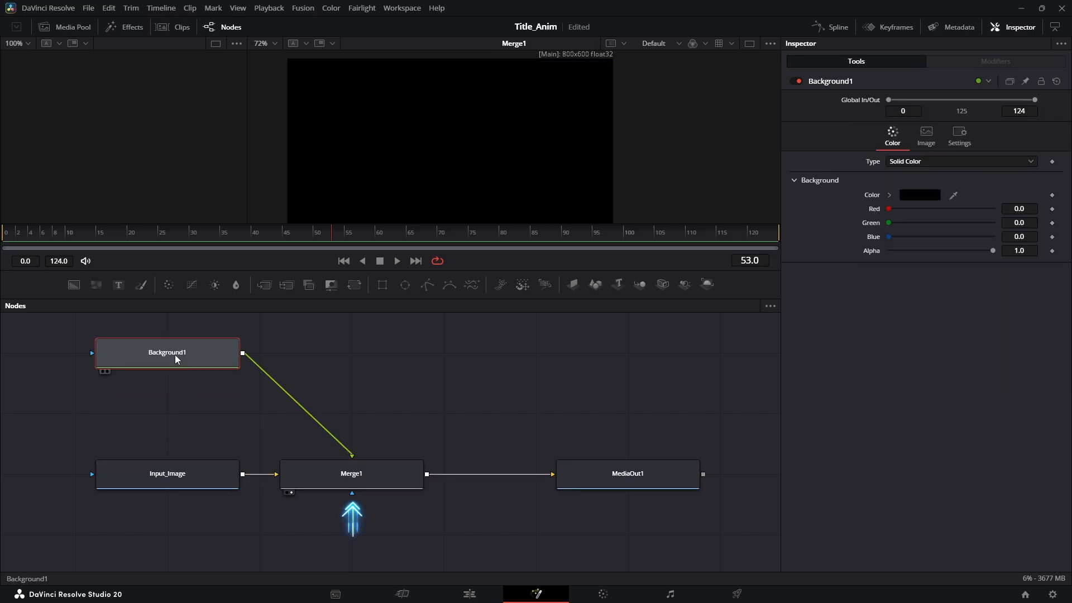
pyautogui.click(354, 285)
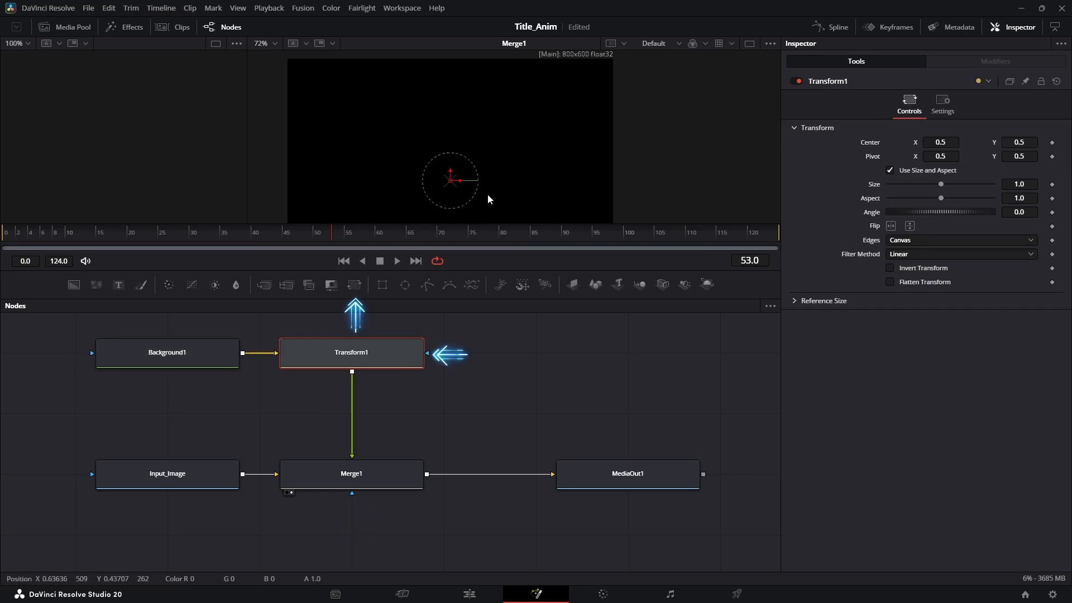
pyautogui.moveTo(454, 186); pyautogui.dragTo(277, 185)
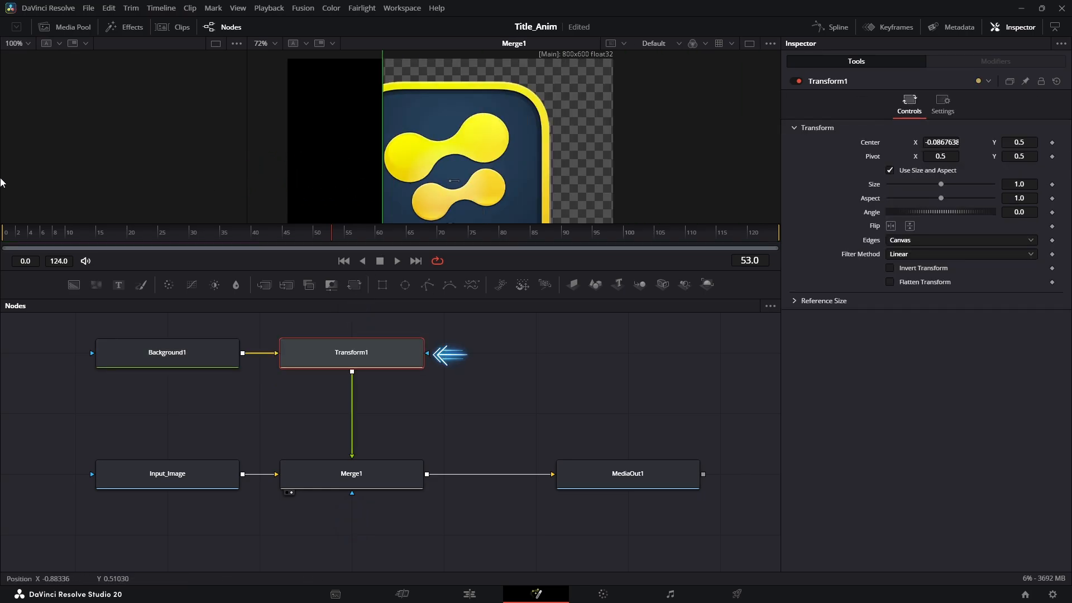
pyautogui.press('Delete')
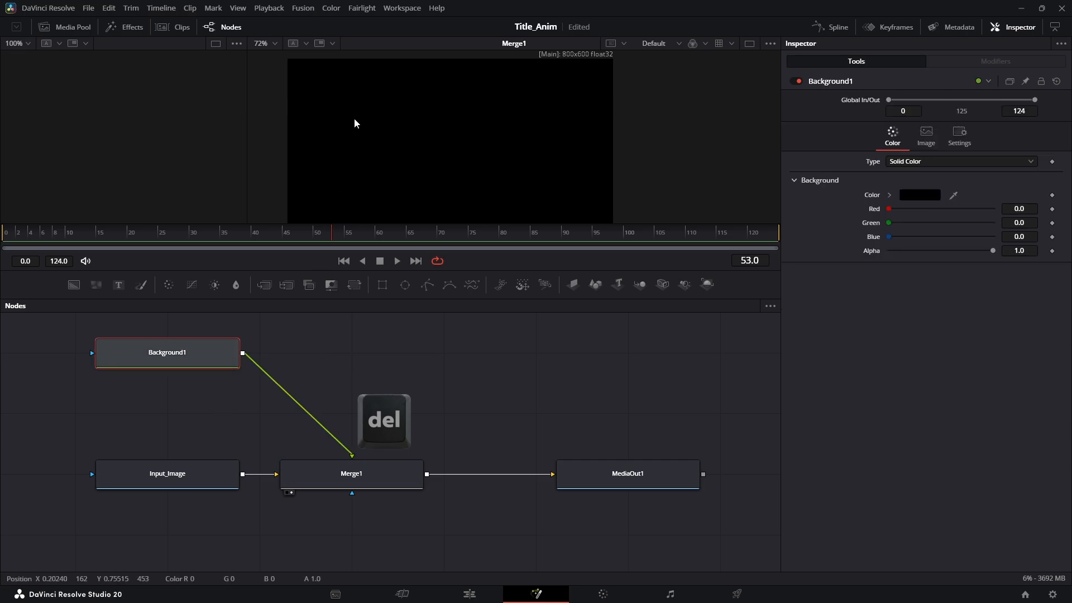
# Swap Merge1's foreground and background inputs with Ctrl+T
pyautogui.click(350, 476)
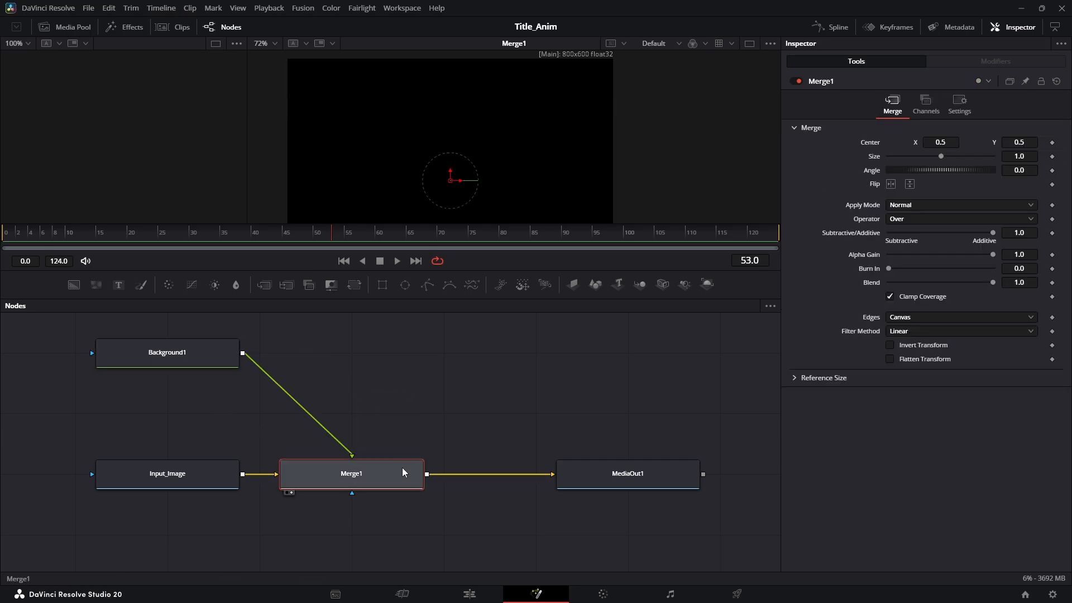
pyautogui.hotkey('ctrl', 't')
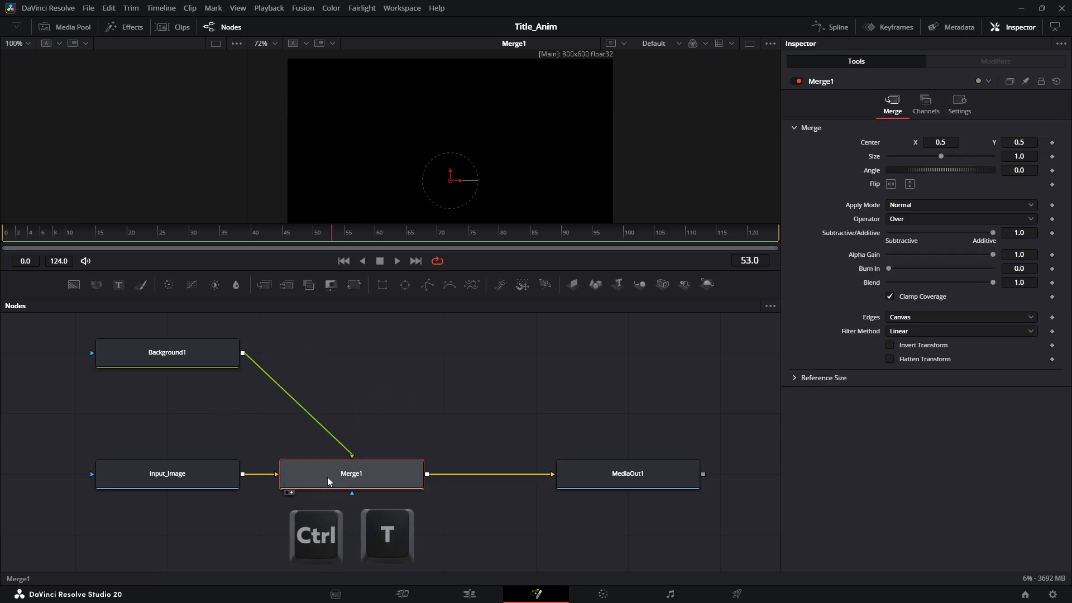
pyautogui.scroll(-3, 492, 218)
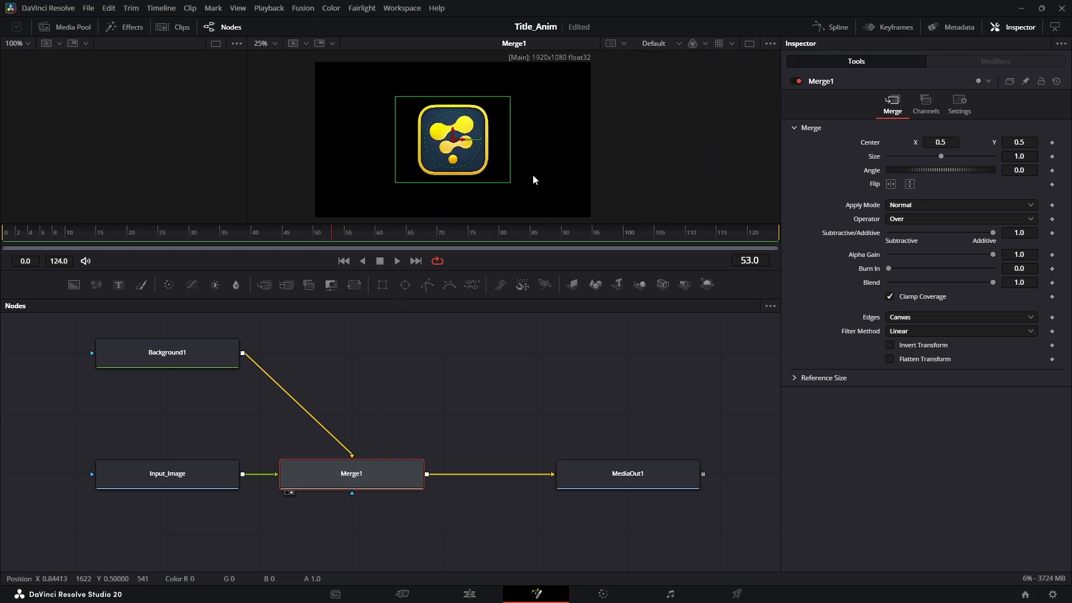
# Make Background1 fully transparent with Alpha 0 and a black colour
pyautogui.click(185, 356)
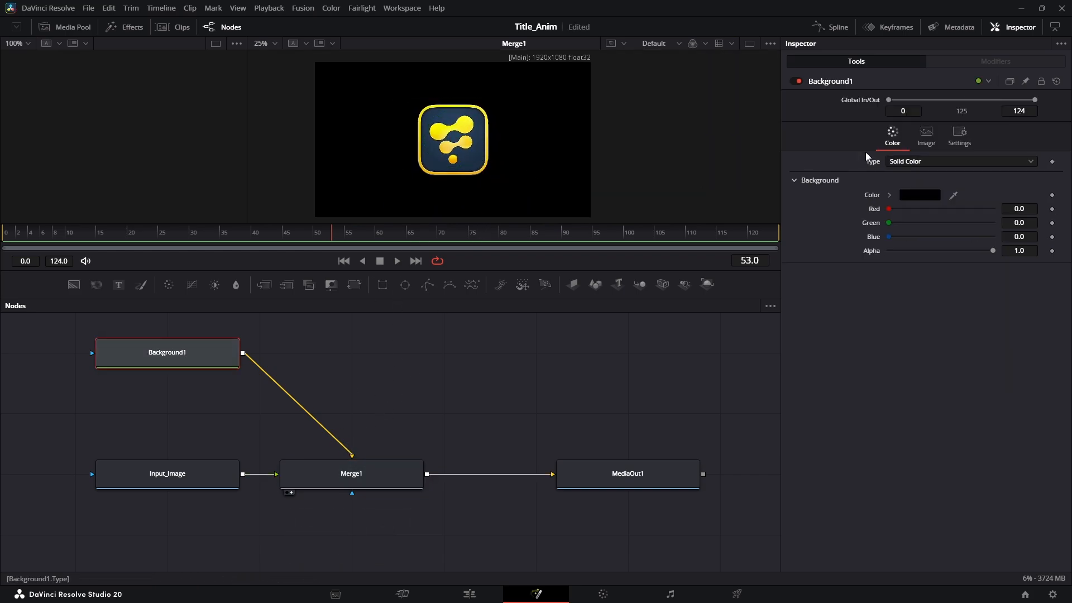
pyautogui.click(932, 196)
pyautogui.moveTo(662, 221); pyautogui.dragTo(661, 240)
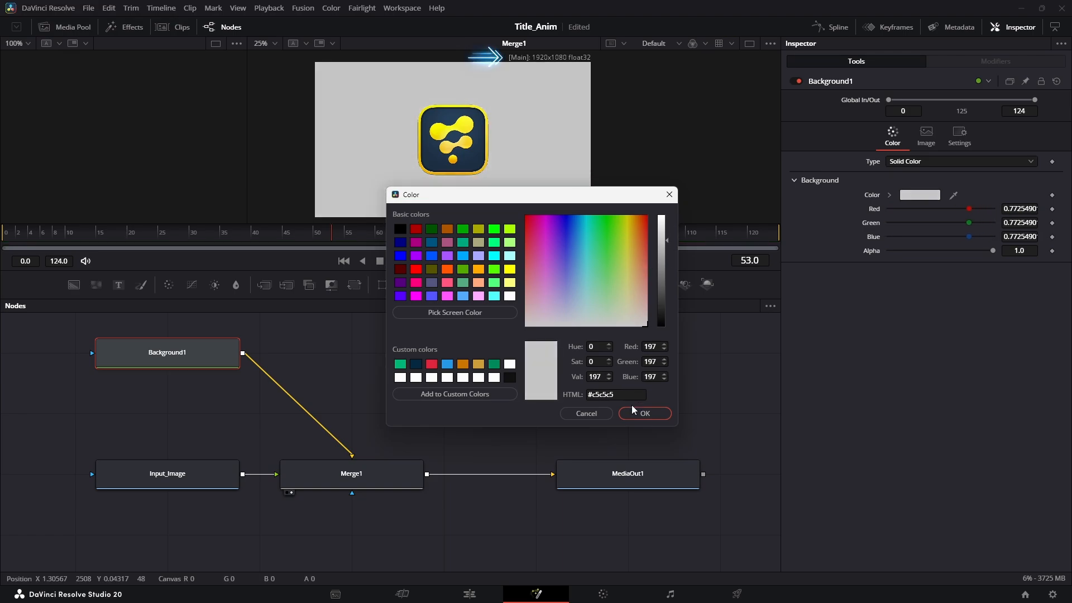
pyautogui.click(645, 414)
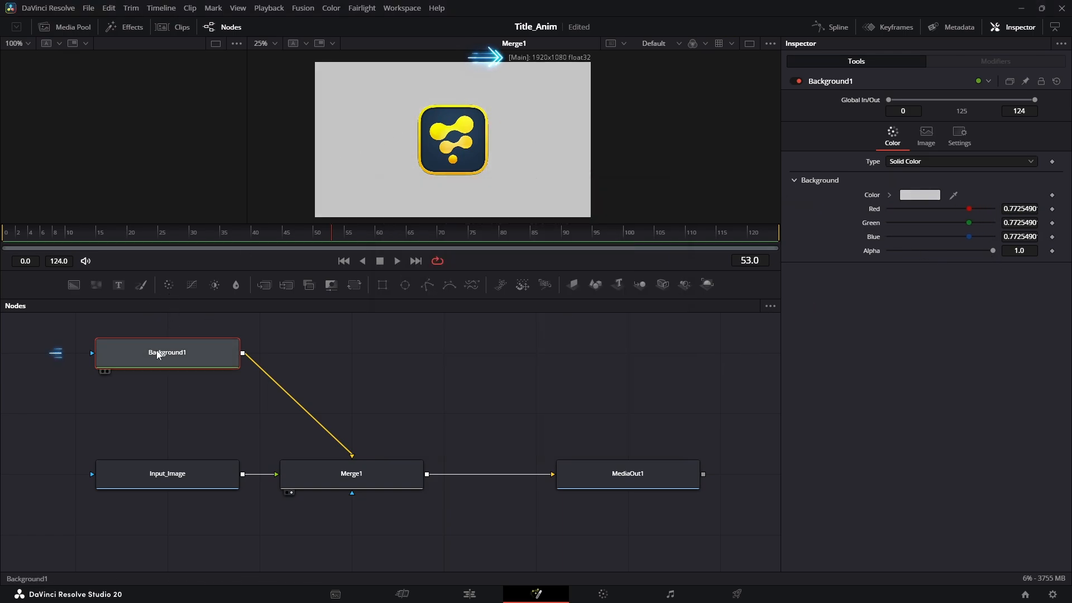
pyautogui.moveTo(990, 253); pyautogui.dragTo(830, 256)
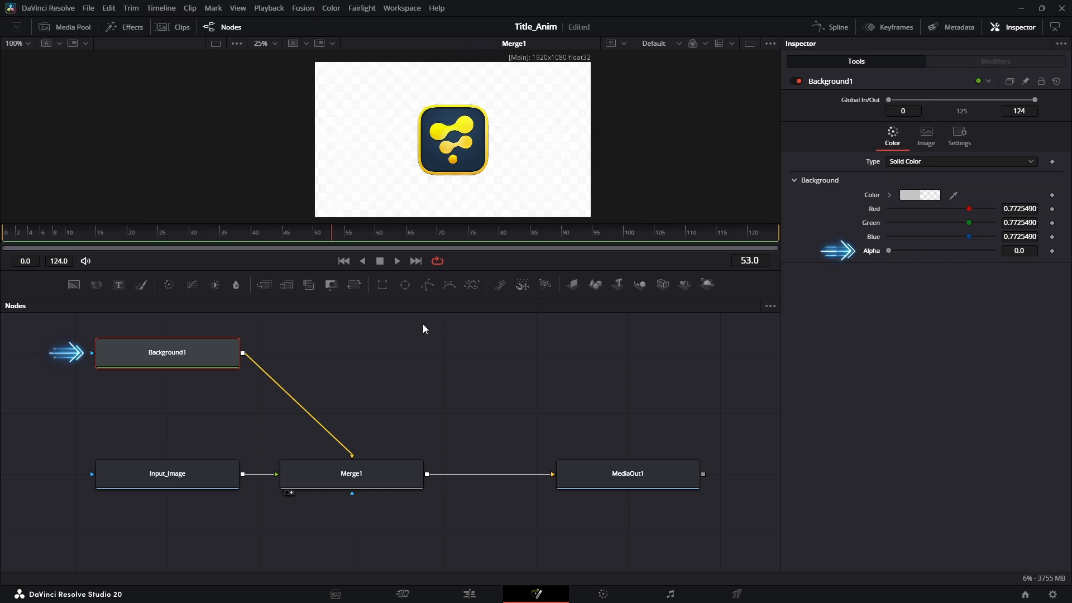
pyautogui.click(927, 194)
pyautogui.moveTo(667, 294); pyautogui.dragTo(668, 416)
pyautogui.click(638, 417)
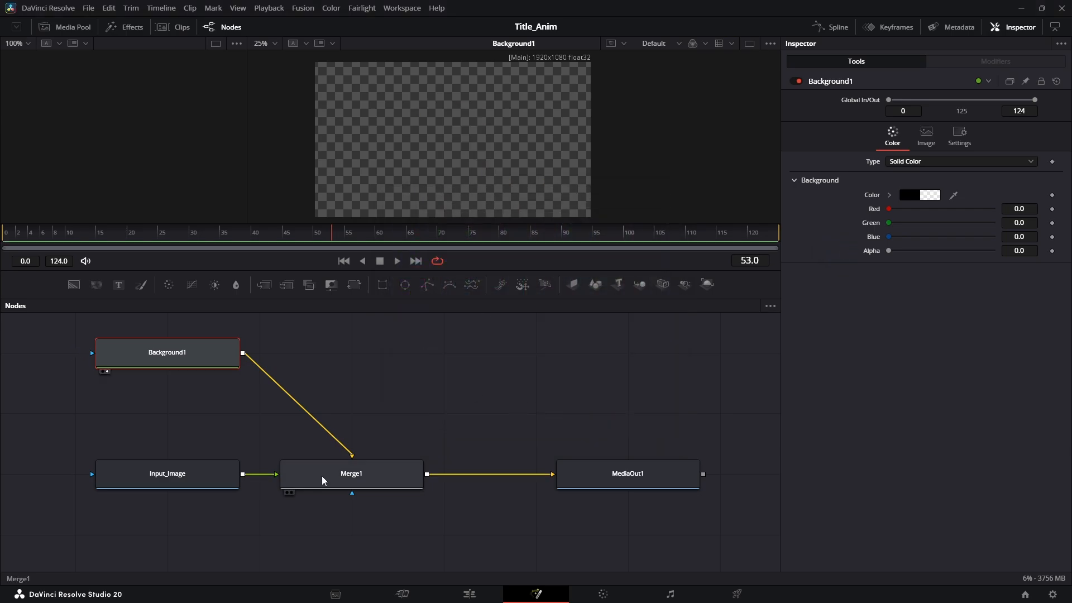
# Rename the background node to BG and spread out the node tree with MediaOut1 further right
pyautogui.click(354, 472)
pyautogui.click(147, 354)
pyautogui.press('F2')
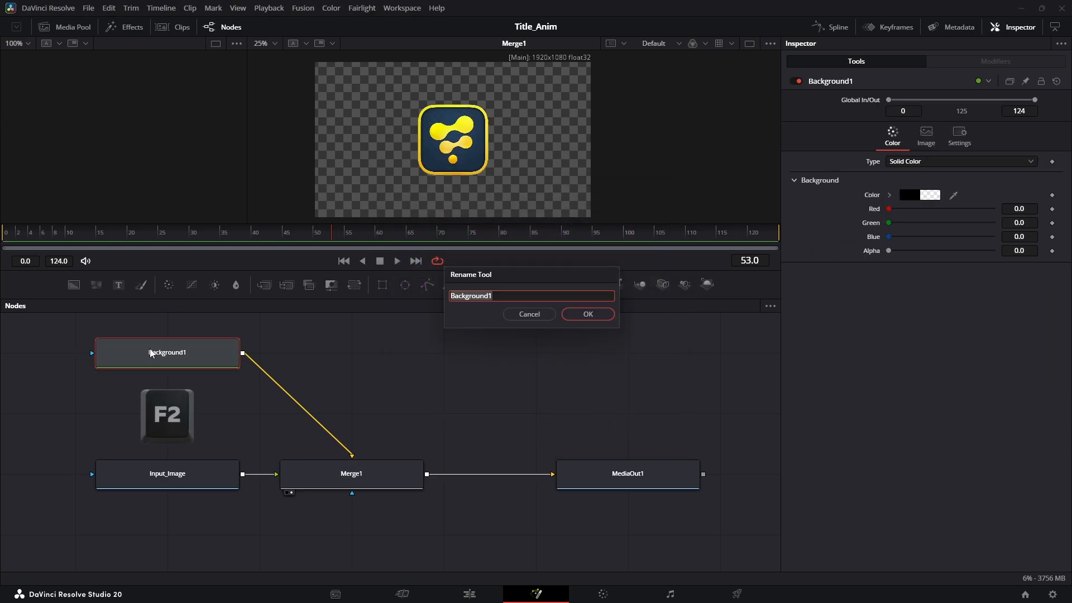
pyautogui.press('Return')
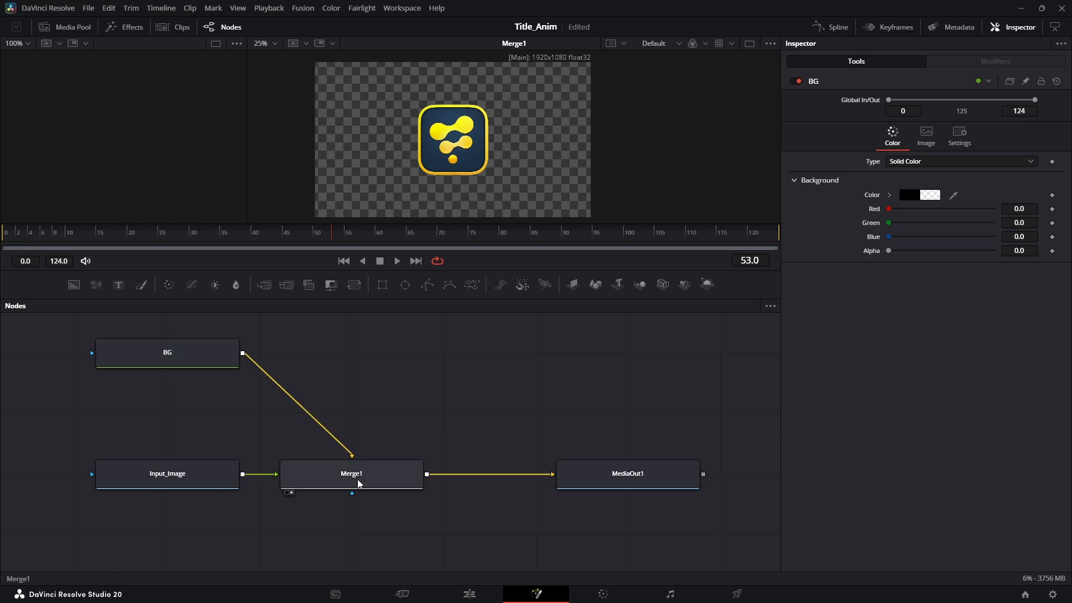
pyautogui.click(358, 481)
pyautogui.moveTo(609, 482); pyautogui.dragTo(757, 481)
pyautogui.moveTo(541, 453); pyautogui.dragTo(524, 415)
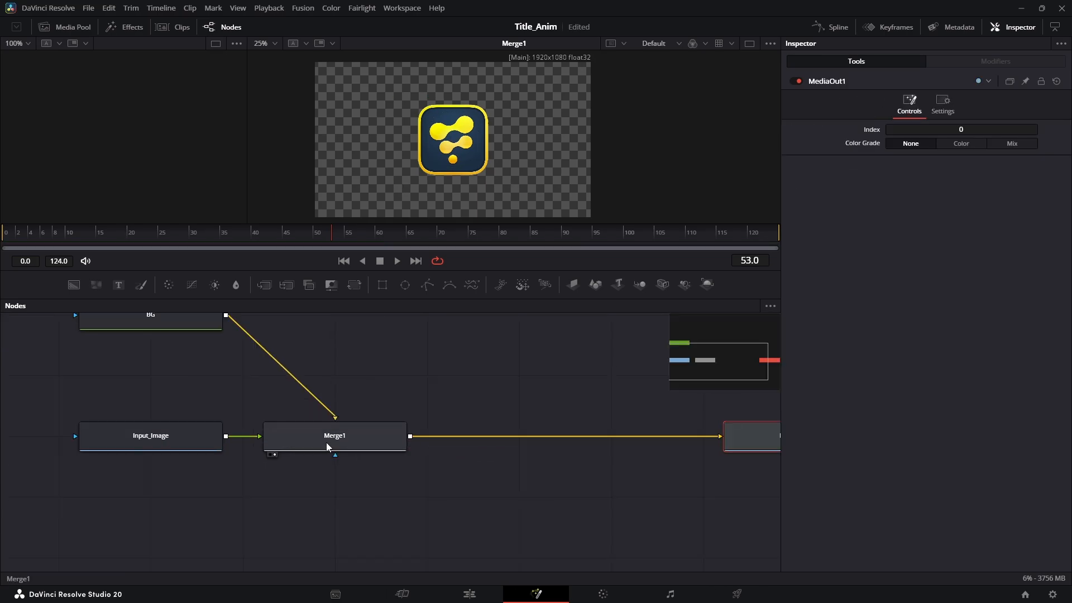
# Insert a Transform node between Merge1 and MediaOut1
pyautogui.moveTo(157, 323); pyautogui.dragTo(158, 376)
pyautogui.click(433, 462)
pyautogui.moveTo(467, 386); pyautogui.dragTo(362, 417)
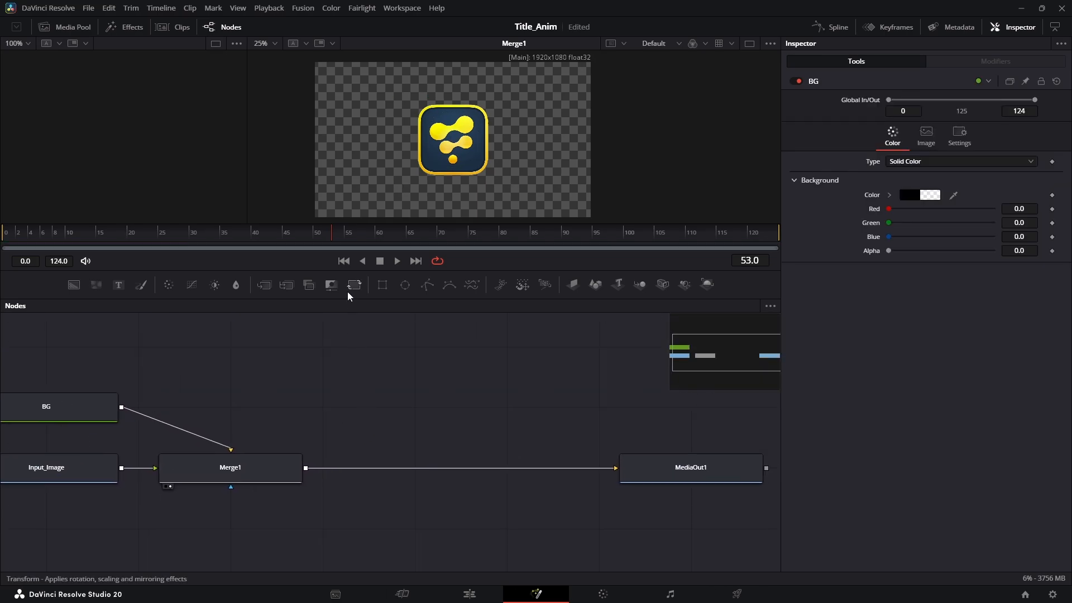
pyautogui.click(353, 286)
pyautogui.moveTo(443, 404); pyautogui.dragTo(432, 470)
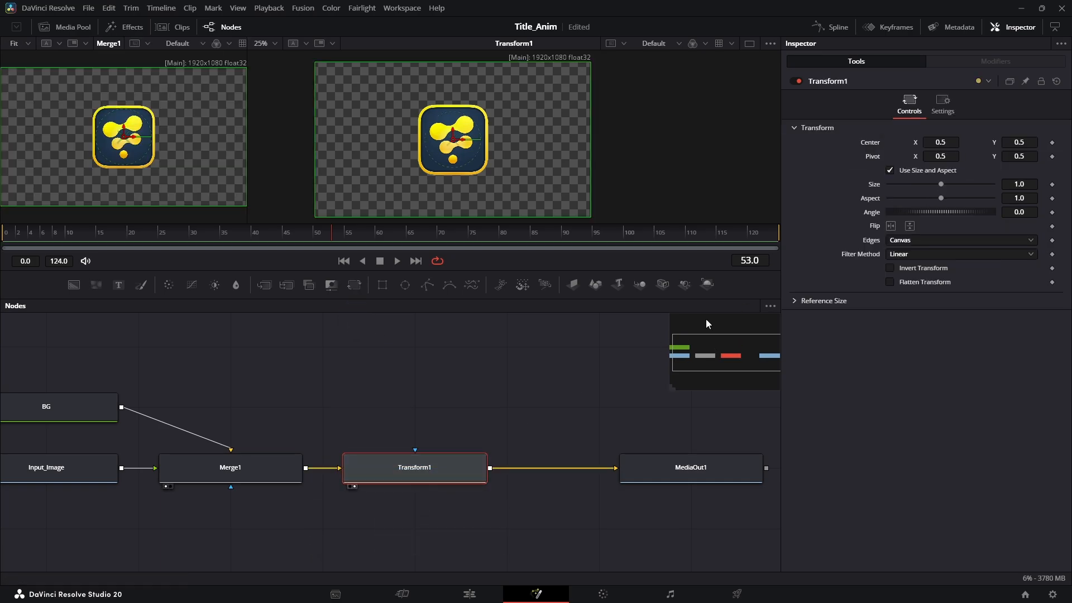
# Rename the transform Size_Pos, test its size and centre, revert, and select all nodes except MediaOut1
pyautogui.moveTo(941, 186)
pyautogui.mouseDown()
pyautogui.moveTo(910, 186)
pyautogui.moveTo(941, 187)
pyautogui.mouseUp()
pyautogui.moveTo(941, 143)
pyautogui.mouseDown()
pyautogui.moveTo(1012, 143)
pyautogui.moveTo(911, 143)
pyautogui.moveTo(968, 143)
pyautogui.moveTo(943, 143)
pyautogui.mouseUp()
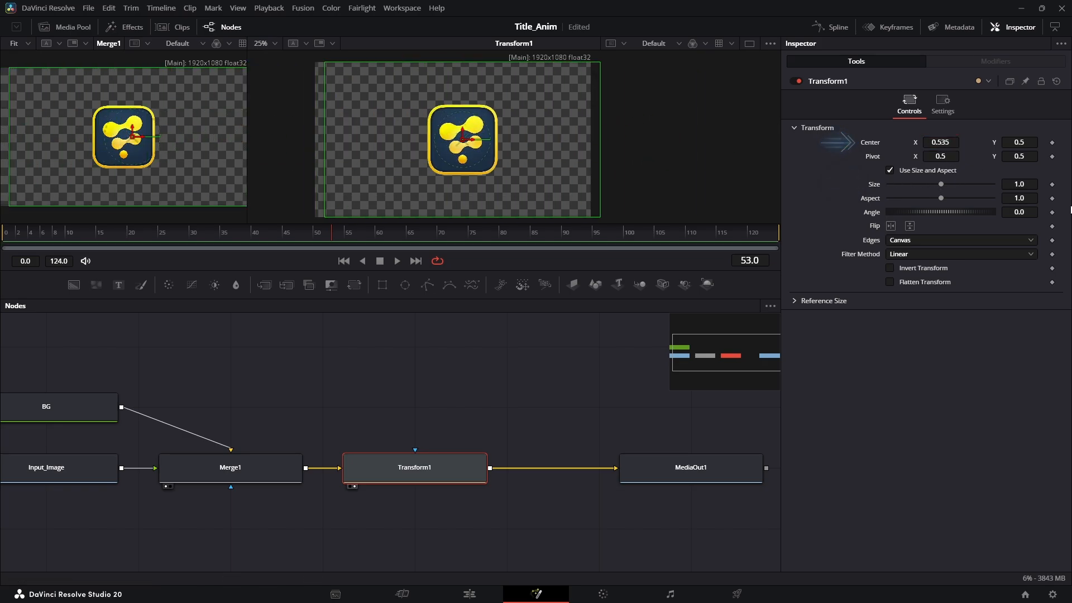
pyautogui.hotkey('ctrl', 'z')
pyautogui.press('F2')
pyautogui.write('Size_Pos')
pyautogui.press('Return')
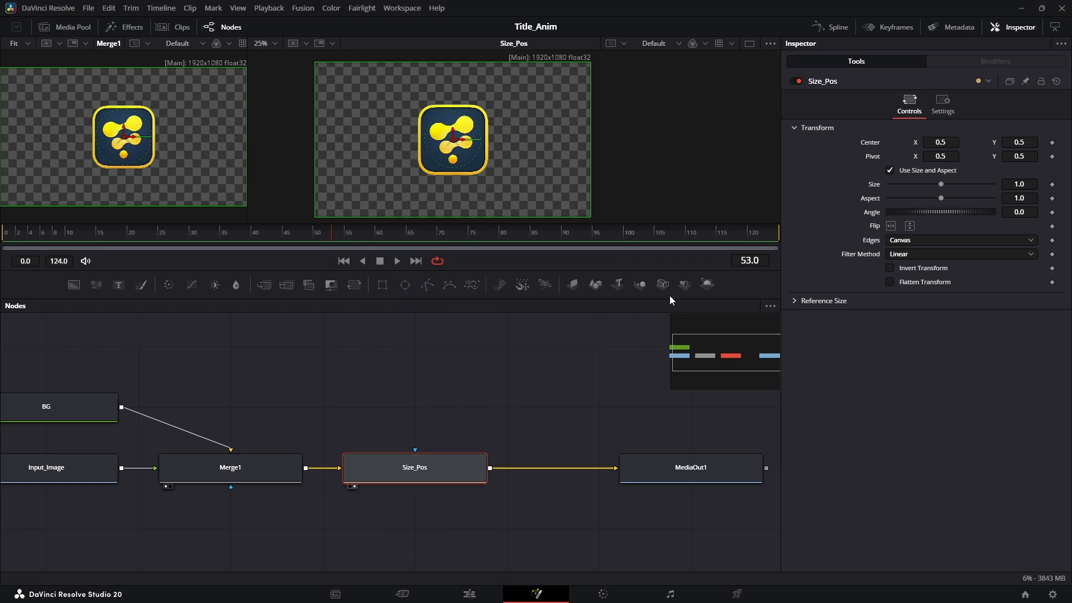
pyautogui.moveTo(942, 185); pyautogui.dragTo(1046, 152)
pyautogui.hotkey('ctrl', 'z')
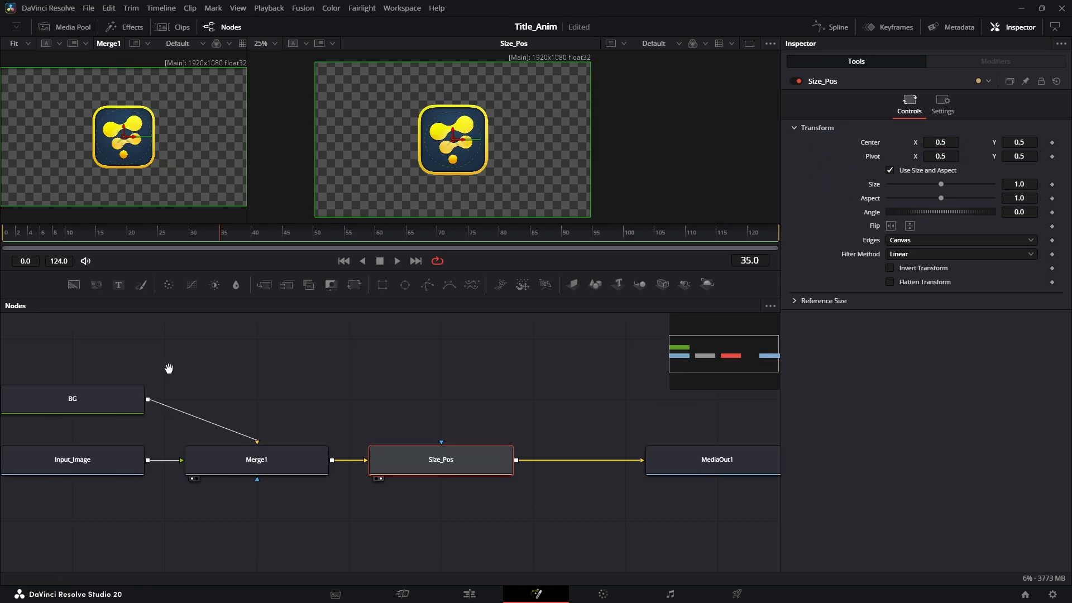
pyautogui.moveTo(100, 356); pyautogui.dragTo(526, 507)
# Save the Title_Anim project and create a new macro from the selected nodes
pyautogui.hotkey('ctrl', 's')
pyautogui.rightClick(450, 467)
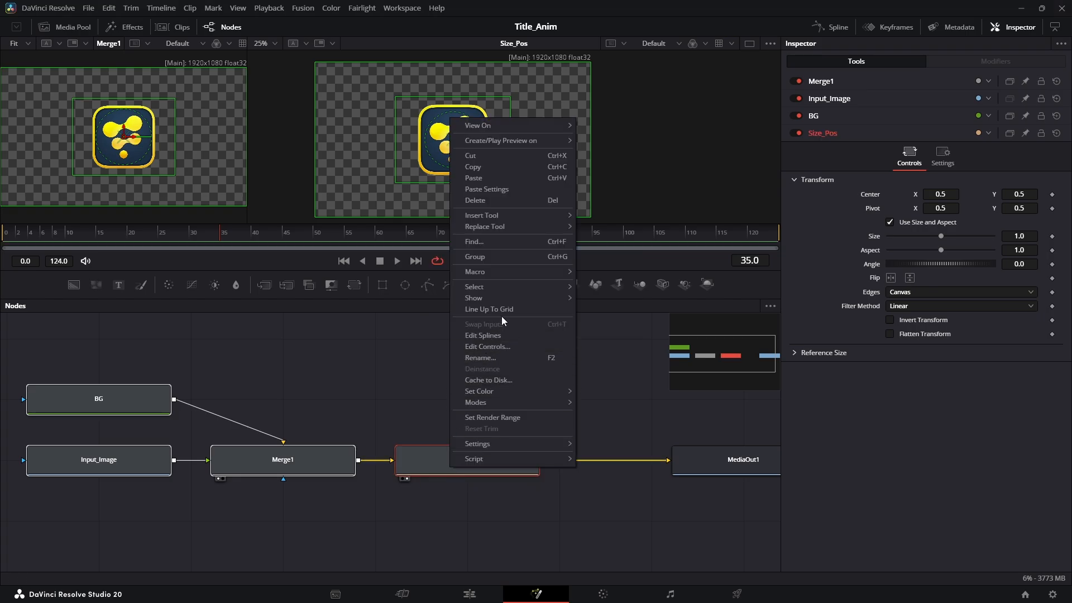
pyautogui.moveTo(534, 274)
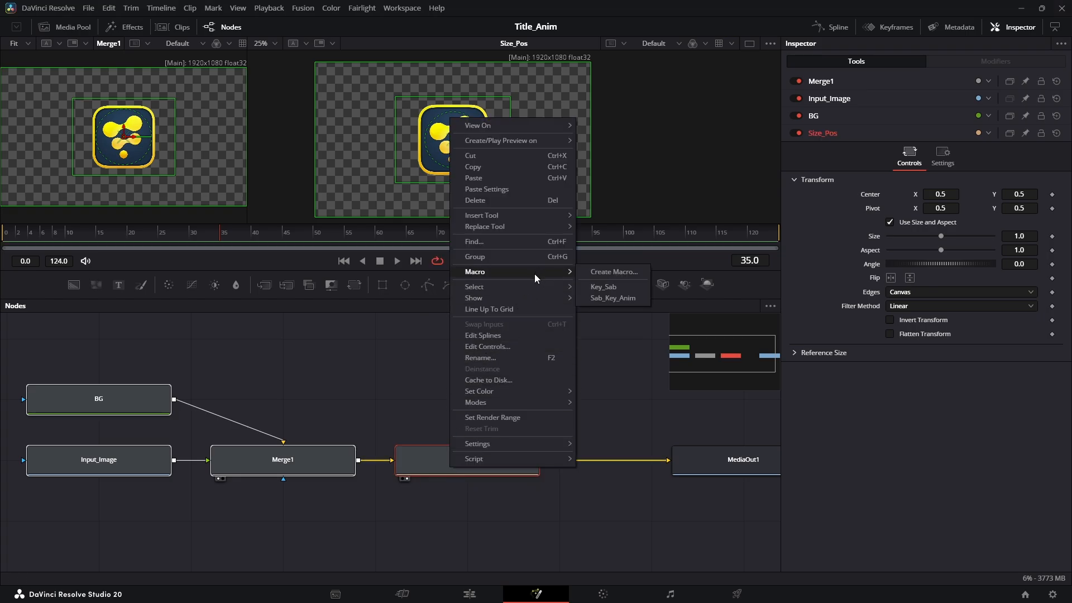
pyautogui.click(614, 272)
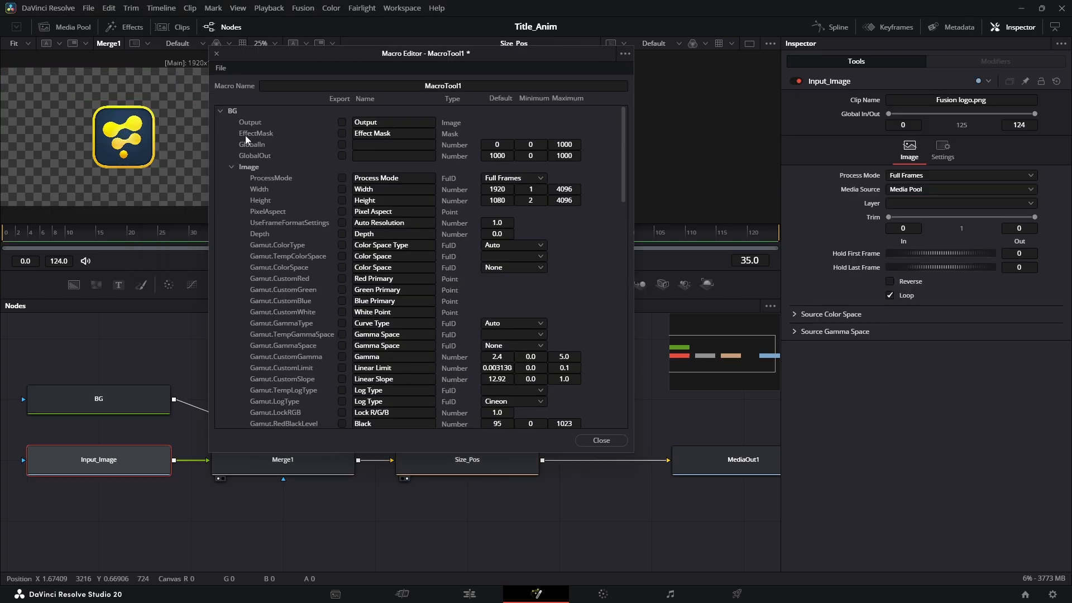
pyautogui.click(221, 110)
pyautogui.click(221, 133)
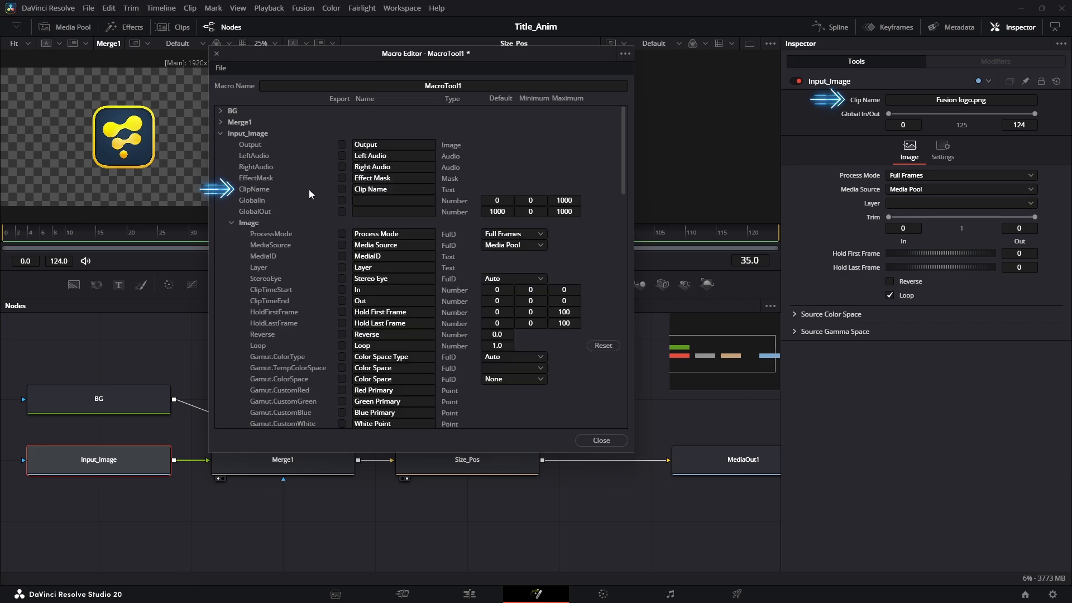
pyautogui.click(221, 132)
pyautogui.moveTo(374, 54); pyautogui.dragTo(265, 34)
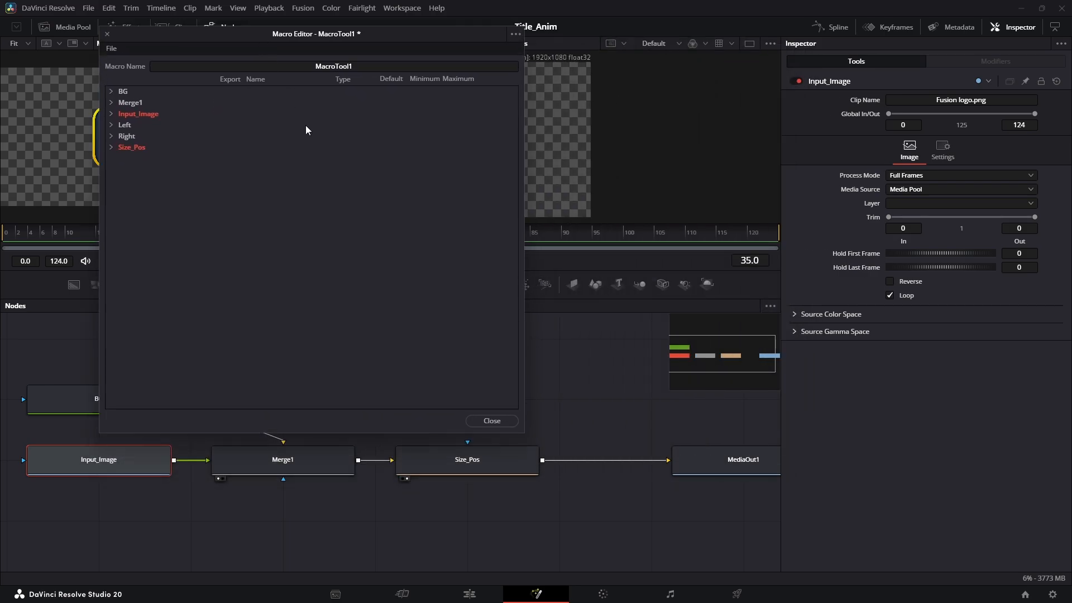
# Export Size_Pos's Center, Size and Angle controls in the Macro Editor
pyautogui.click(468, 466)
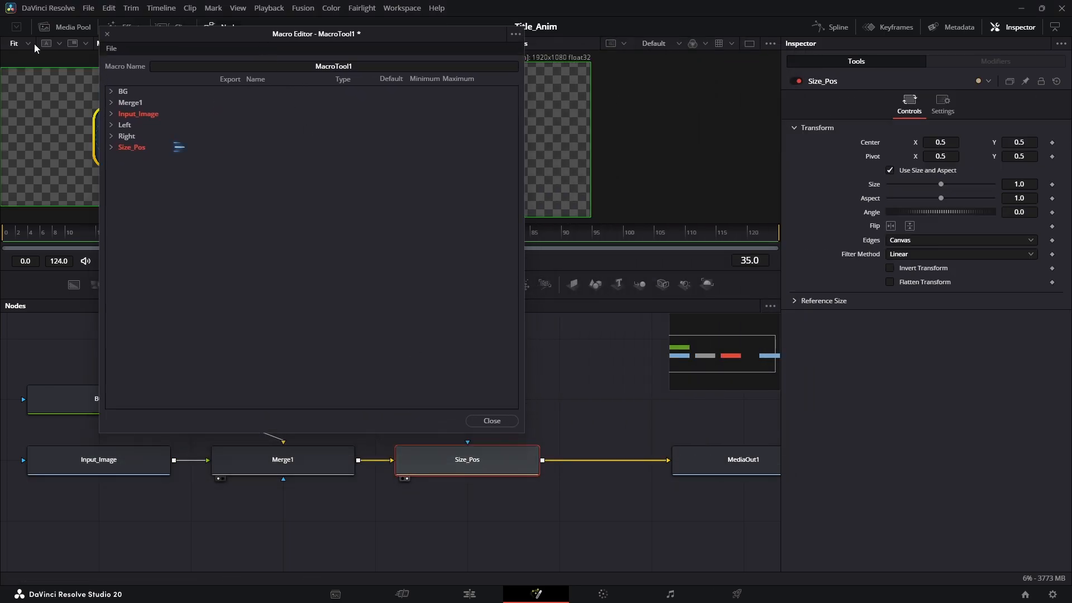
pyautogui.click(111, 148)
pyautogui.click(232, 203)
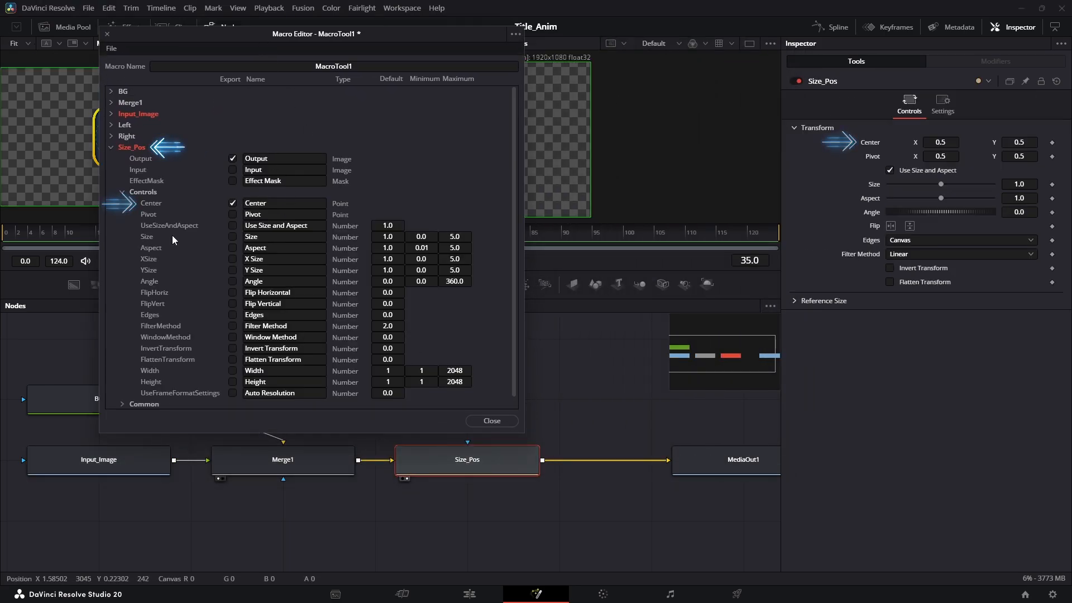
pyautogui.click(233, 236)
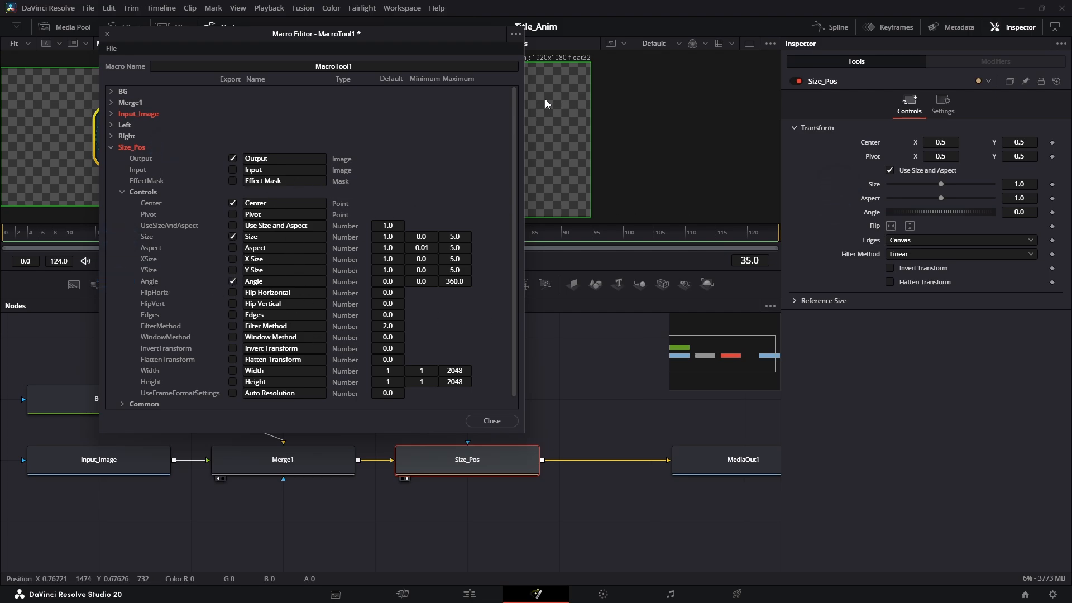
pyautogui.click(514, 34)
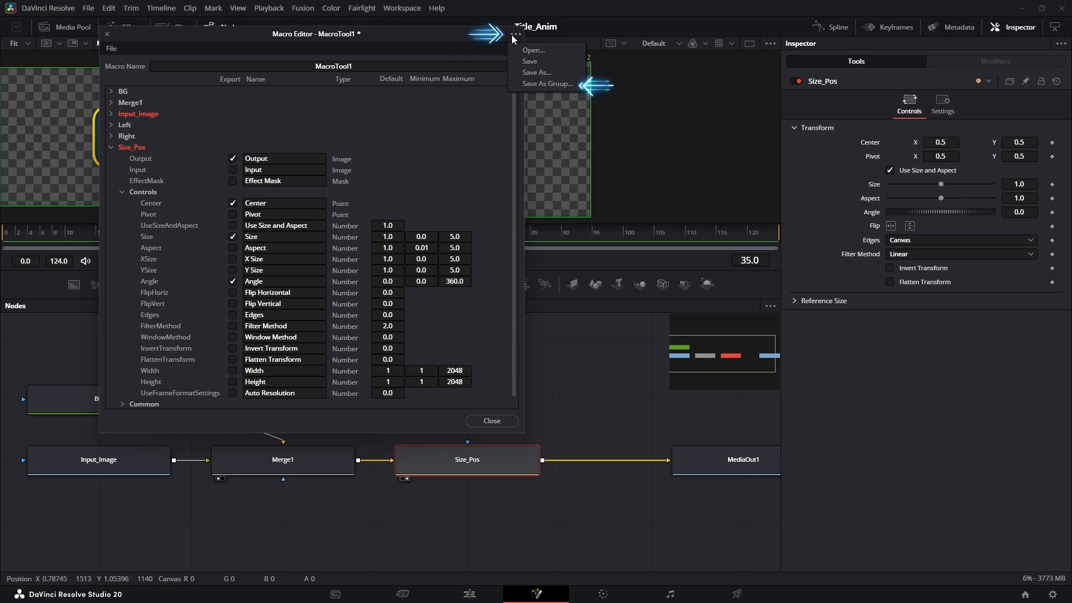
# Overwrite Image_bounce_anim.setting in Templates/Edit/Titles/sabz with the new macro group and close the editor
pyautogui.click(561, 84)
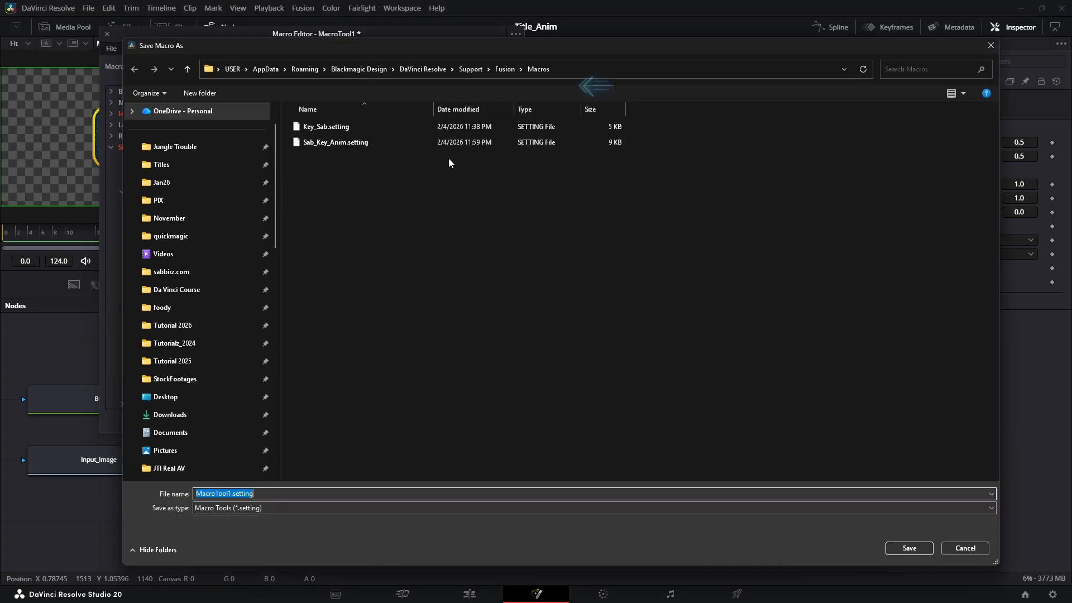
pyautogui.click(498, 68)
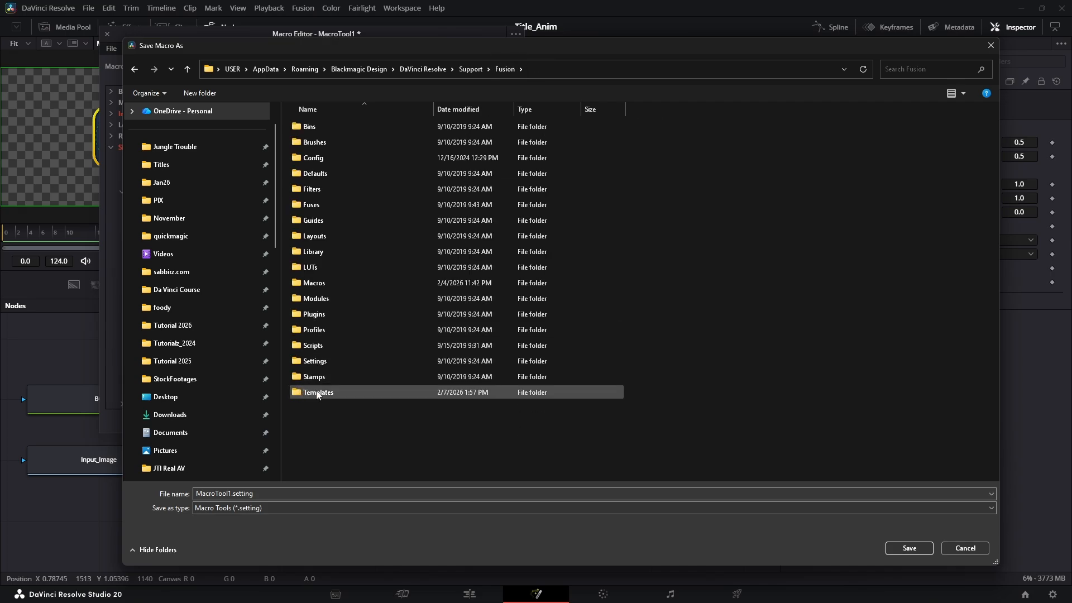
pyautogui.doubleClick(317, 393)
pyautogui.doubleClick(329, 129)
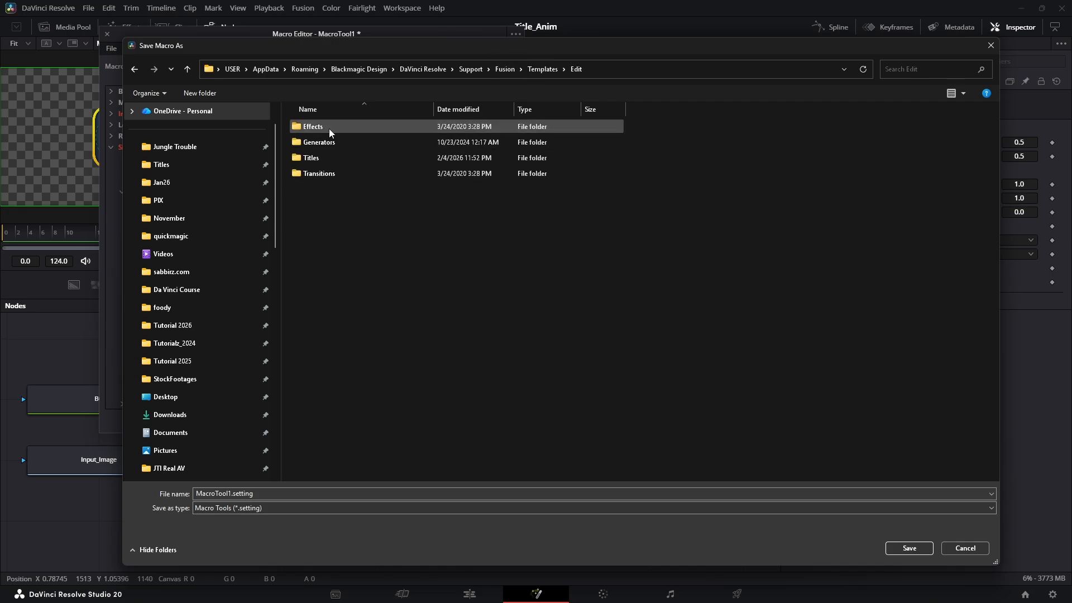
pyautogui.doubleClick(321, 161)
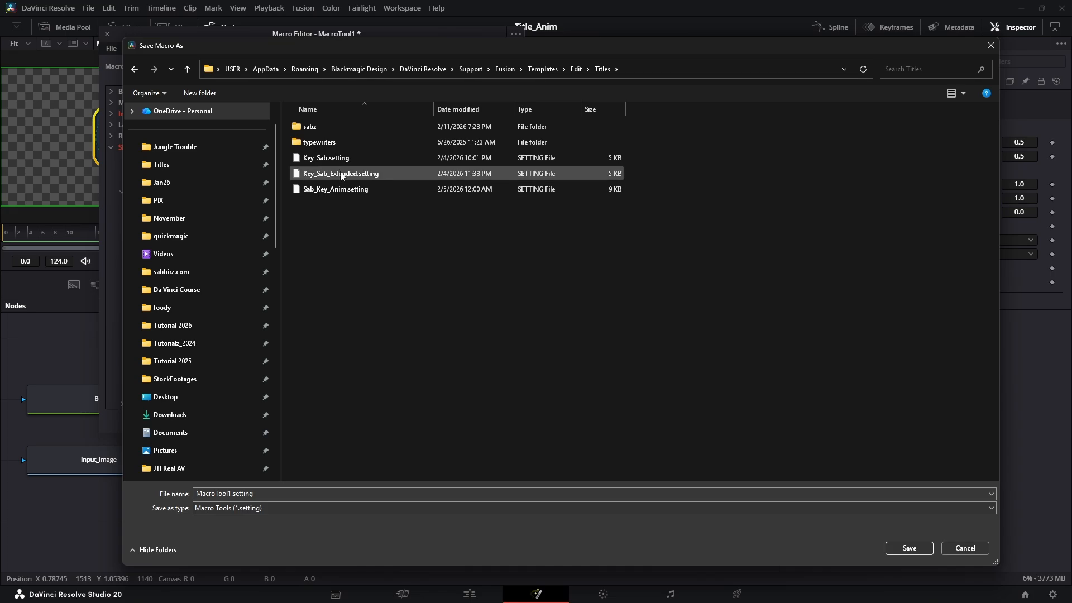
pyautogui.doubleClick(328, 129)
pyautogui.click(329, 128)
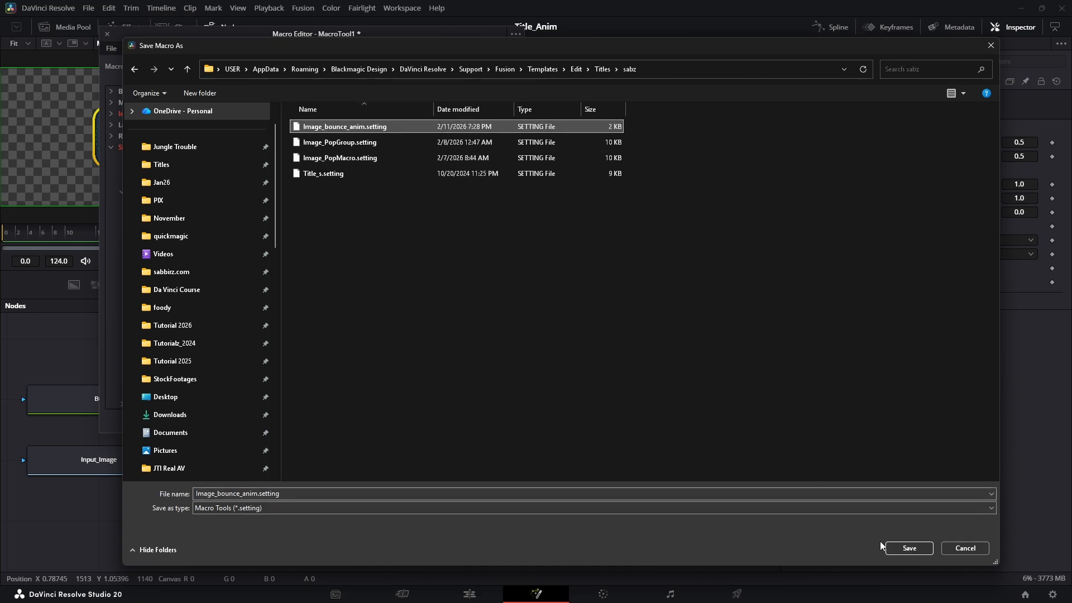
pyautogui.click(903, 548)
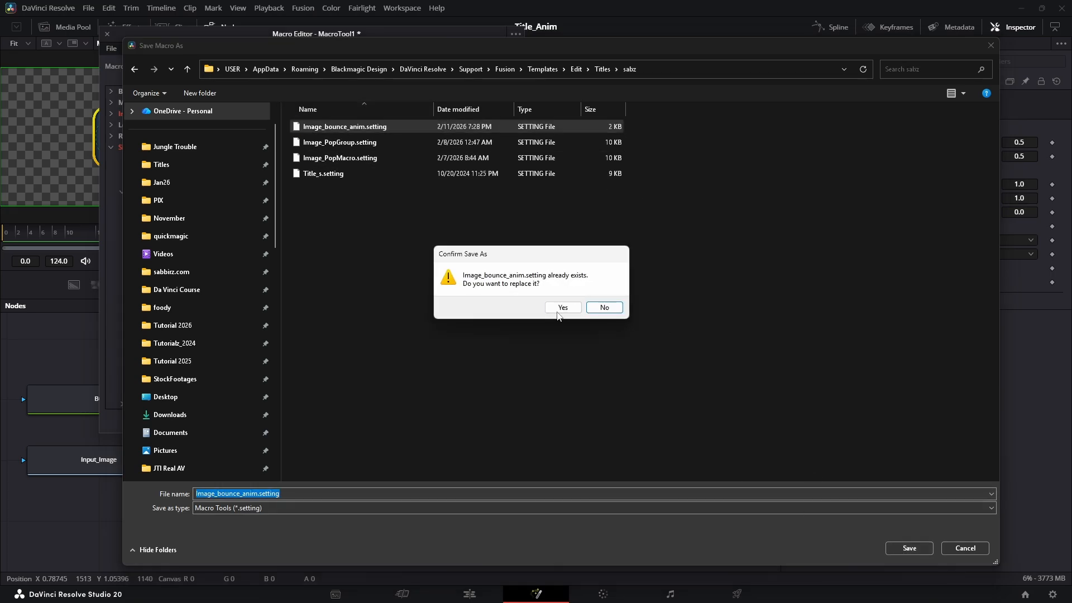
pyautogui.click(559, 308)
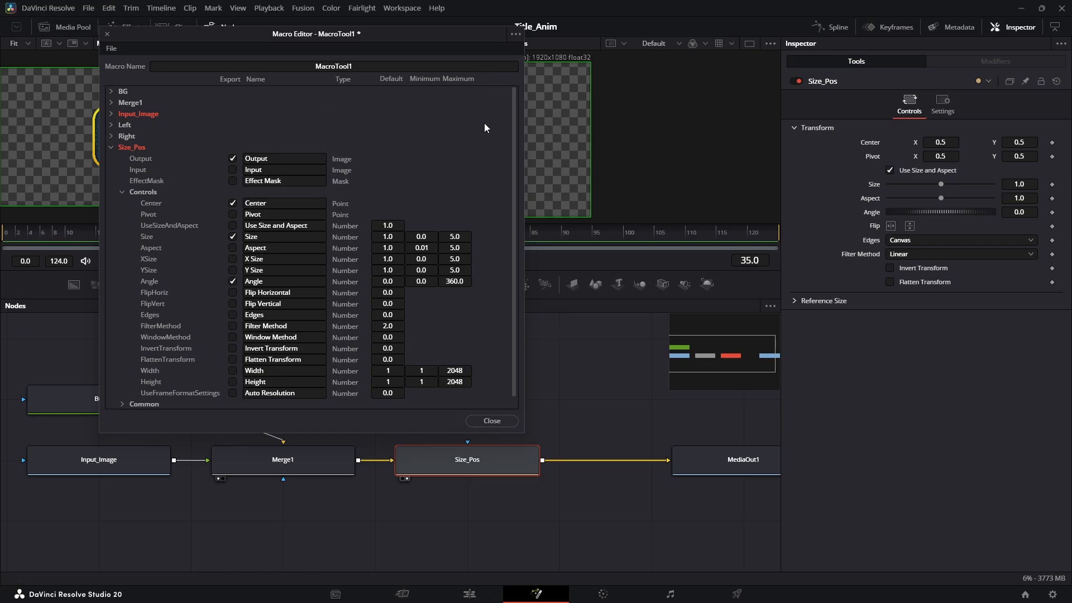
pyautogui.click(493, 421)
# Add another Image_bounce_anim title from the sabz titles onto Video 1
pyautogui.click(528, 420)
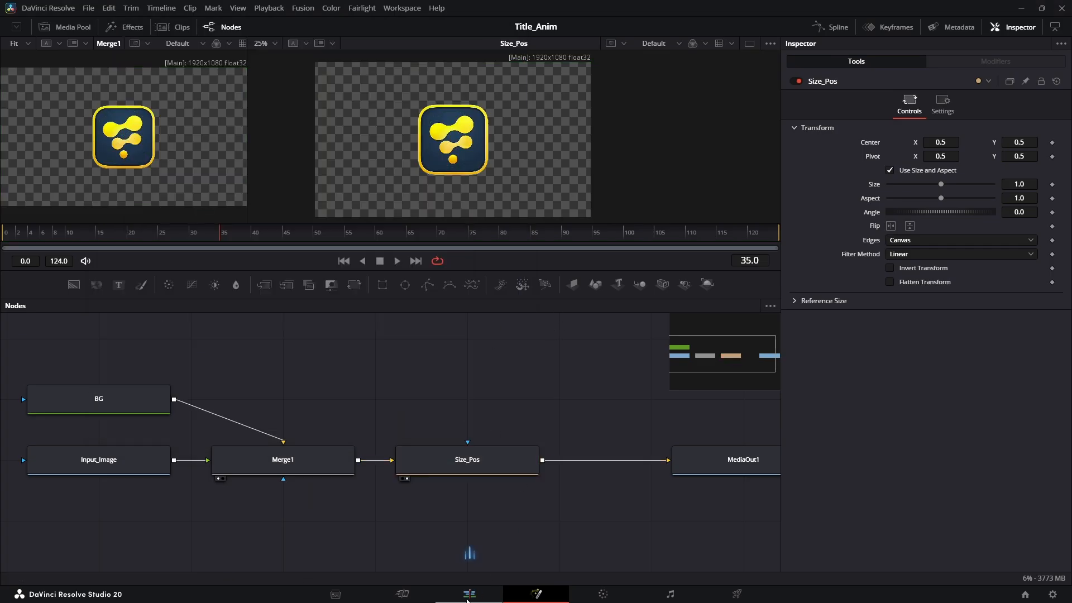
pyautogui.click(470, 594)
pyautogui.click(527, 502)
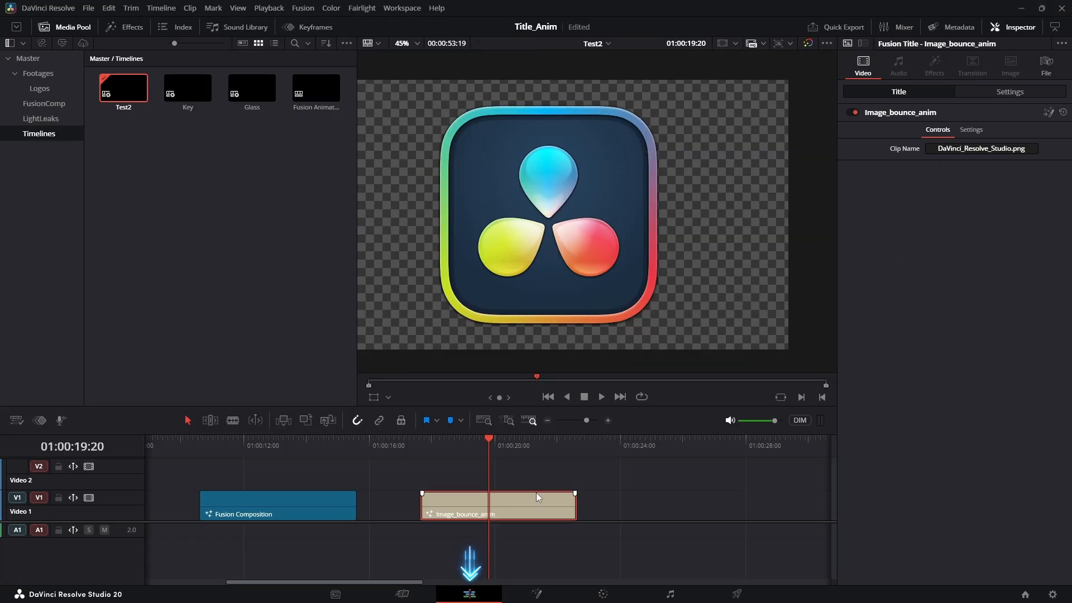
pyautogui.click(125, 27)
pyautogui.moveTo(153, 109); pyautogui.dragTo(608, 510)
pyautogui.click(631, 441)
pyautogui.scroll(-2, 641, 475)
pyautogui.scroll(2, 641, 474)
pyautogui.click(527, 501)
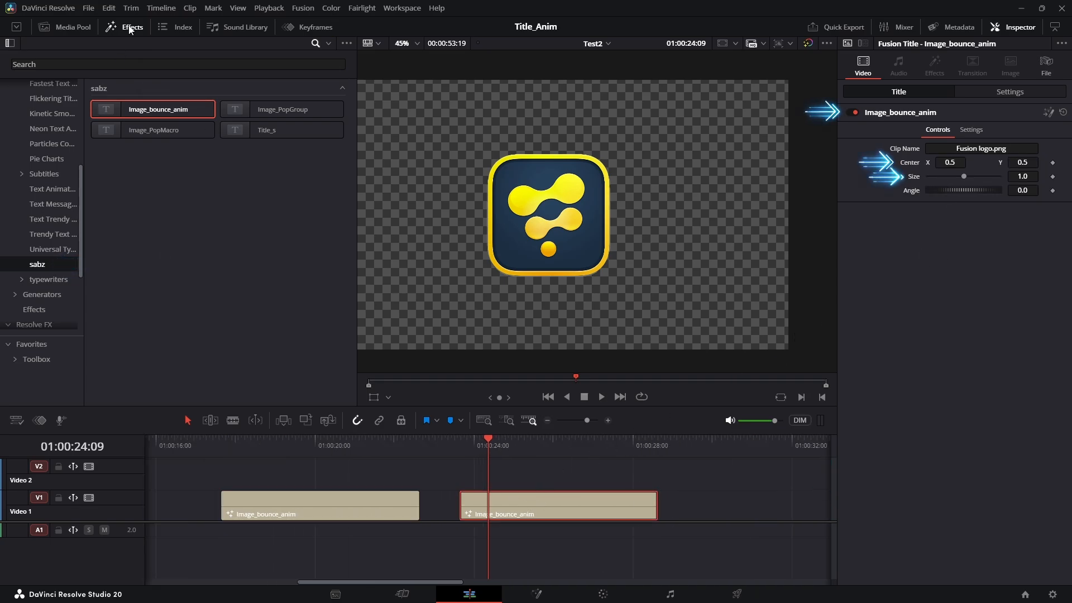
# Swap the title's logo for Docker Desktop Logo.png from the Logos bin
pyautogui.click(51, 30)
pyautogui.click(35, 88)
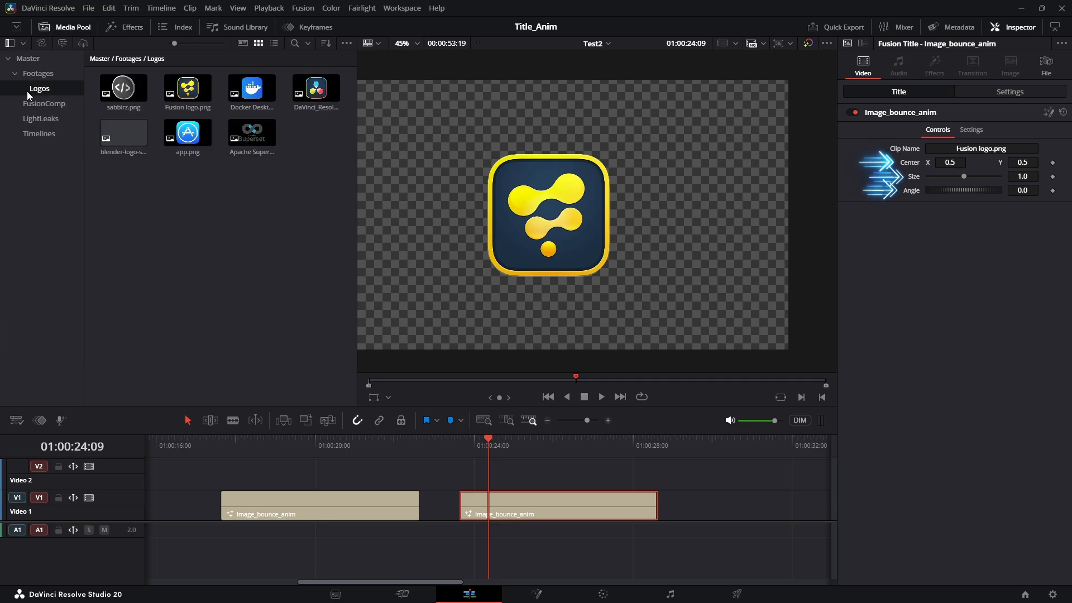
pyautogui.moveTo(251, 117); pyautogui.dragTo(972, 150)
pyautogui.moveTo(486, 454); pyautogui.dragTo(524, 453)
# Shrink the Docker logo to size 0.297 and centre it at 0.775/0.312, previewing the animation
pyautogui.moveTo(964, 176); pyautogui.dragTo(999, 162)
pyautogui.hotkey('ctrl', 'z')
pyautogui.click(460, 451)
pyautogui.press('space')
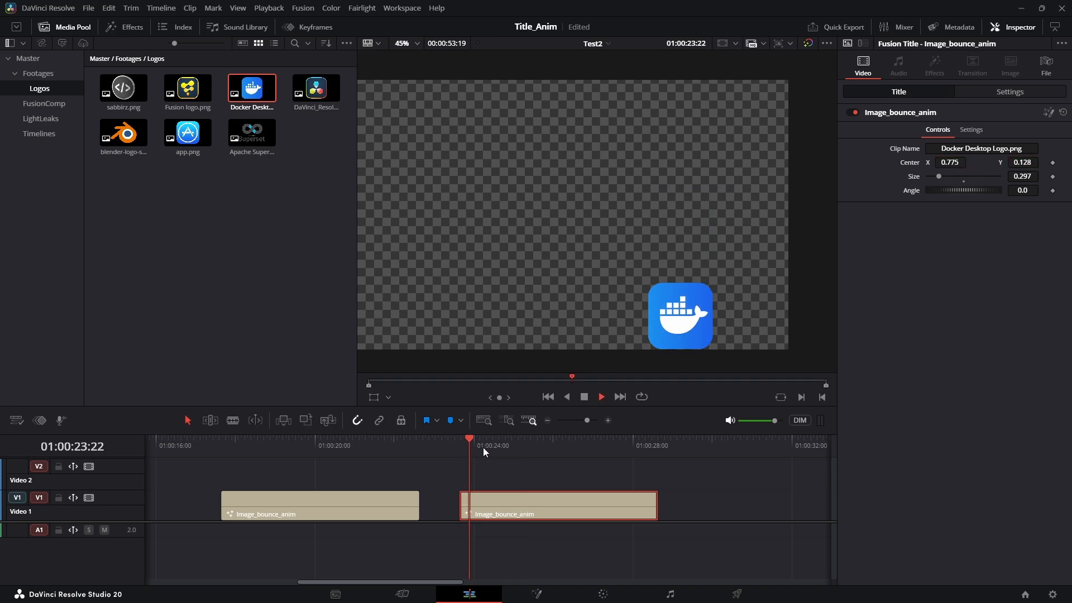
pyautogui.moveTo(1038, 162); pyautogui.dragTo(1046, 161)
pyautogui.scroll(-5, 492, 477)
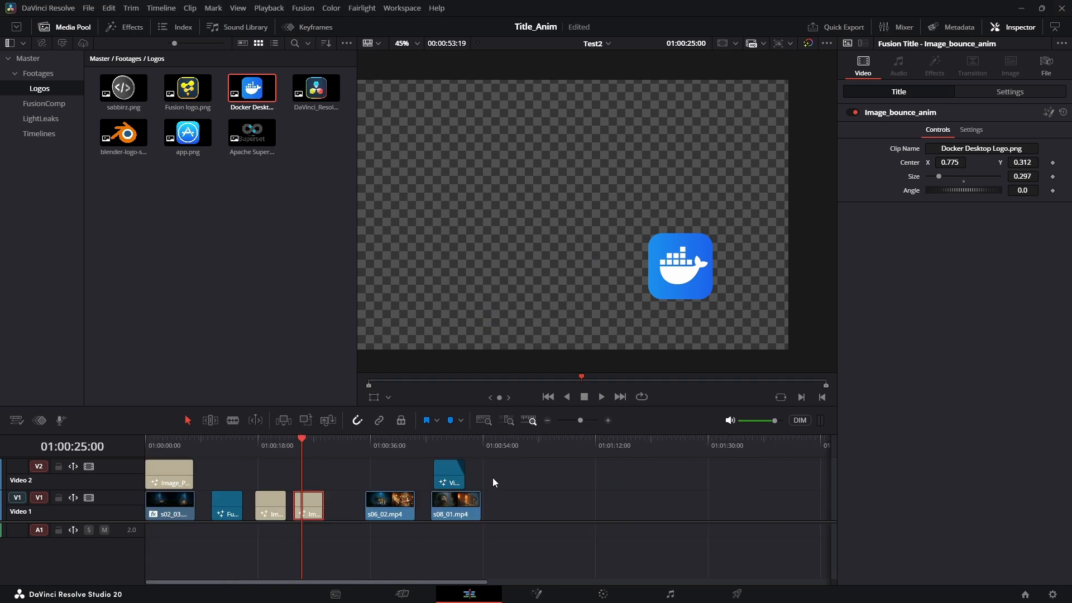
pyautogui.scroll(1, 493, 477)
pyautogui.click(257, 453)
pyautogui.scroll(2, 335, 492)
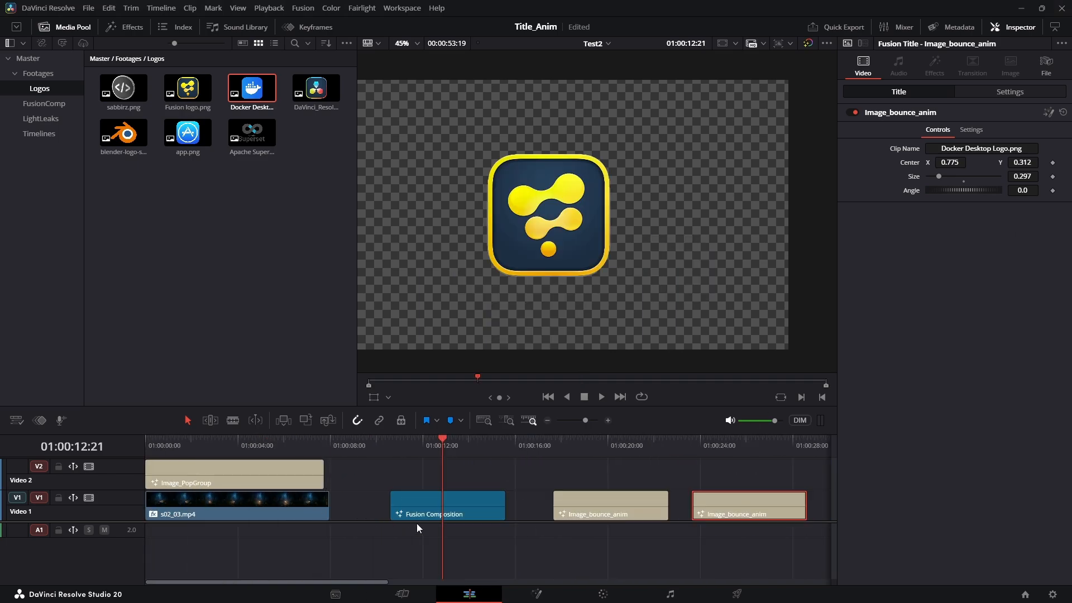
pyautogui.click(454, 520)
# On the Fusion page, add a Transform node and insert it into the node chain
pyautogui.click(537, 594)
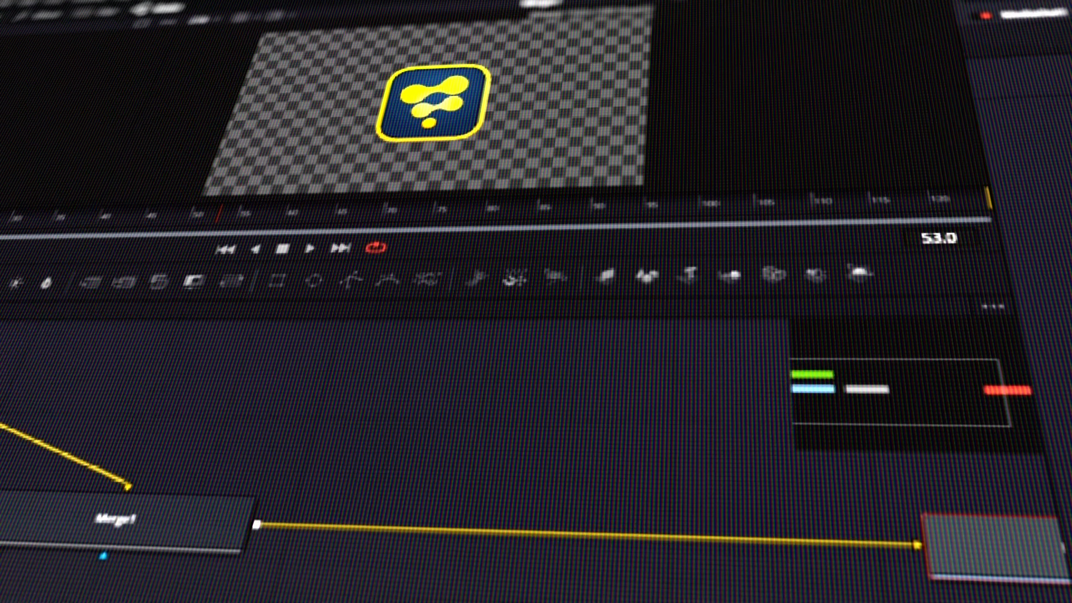
pyautogui.click(287, 574)
pyautogui.moveTo(383, 440); pyautogui.dragTo(191, 481)
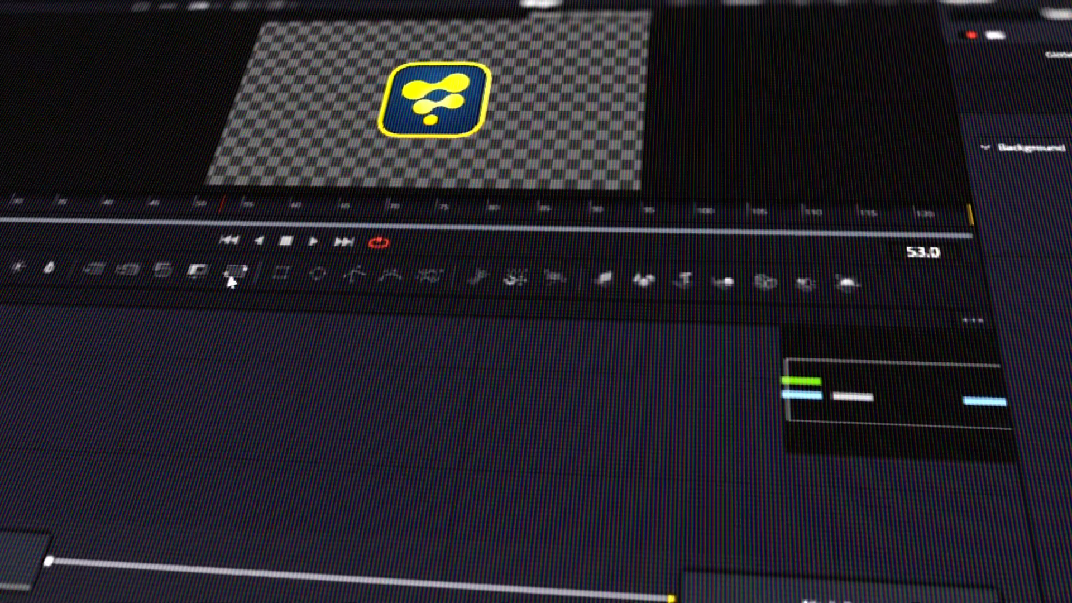
pyautogui.click(231, 276)
pyautogui.moveTo(326, 470); pyautogui.dragTo(302, 559)
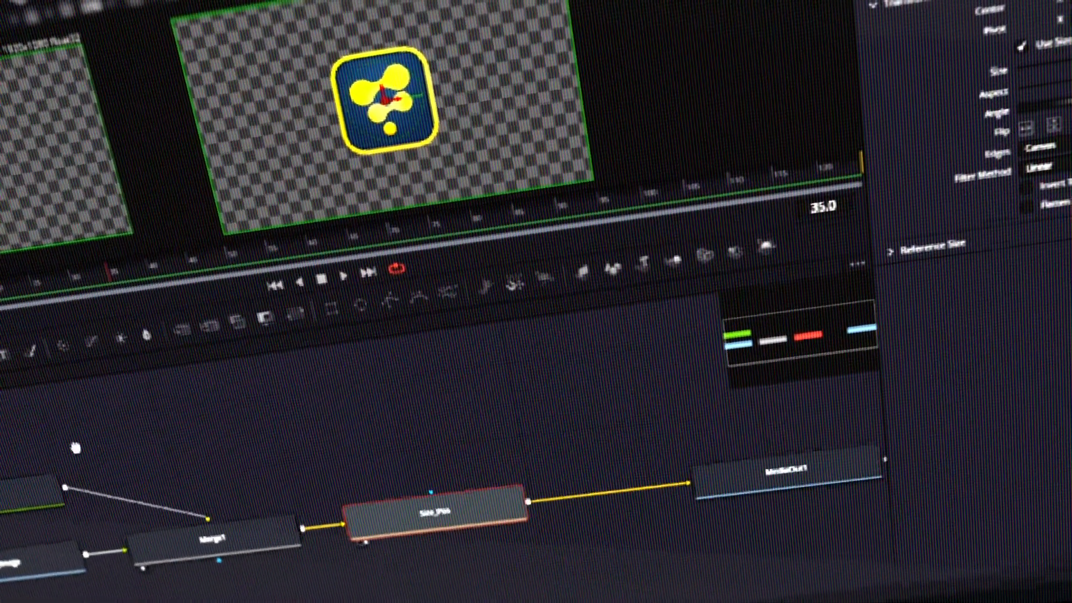
# Select the nodes up to Size_Pos, save the project, and open their options menu
pyautogui.moveTo(74, 447); pyautogui.dragTo(122, 434)
pyautogui.moveTo(14, 443); pyautogui.dragTo(565, 536)
pyautogui.hotkey('ctrl', 's')
pyautogui.rightClick(470, 517)
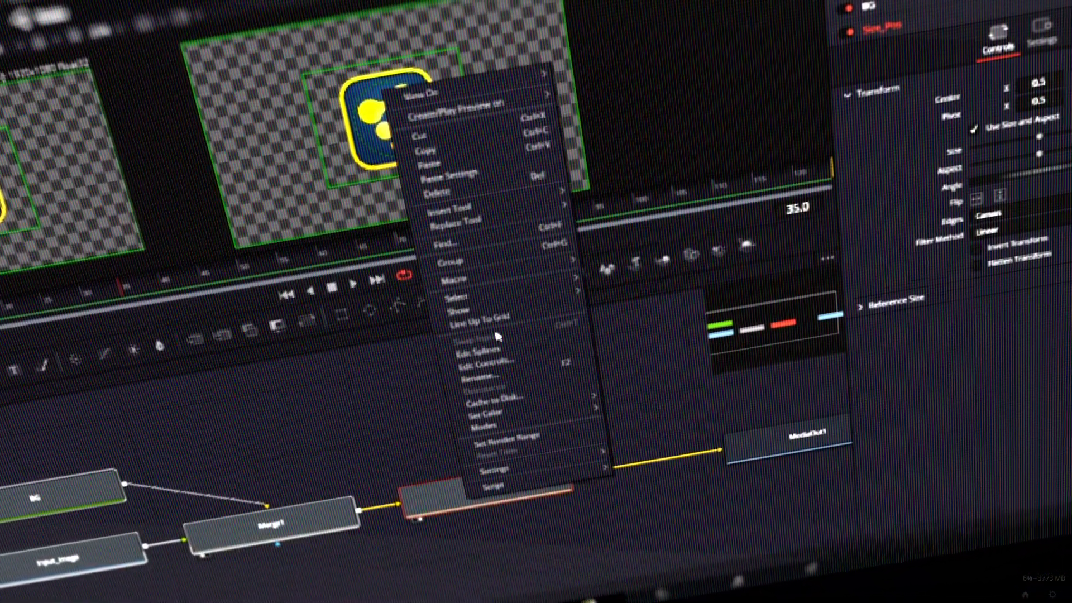
pyautogui.moveTo(533, 275)
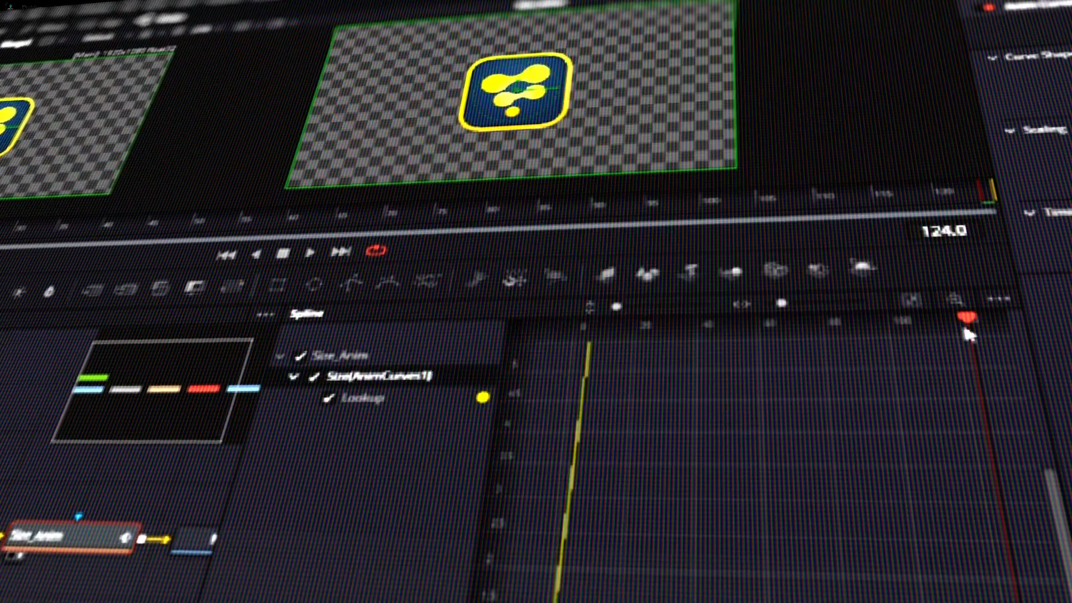
# Rewind to the start and play back the Size_Anim pop-up animation
pyautogui.moveTo(969, 328); pyautogui.dragTo(582, 330)
pyautogui.press('space')
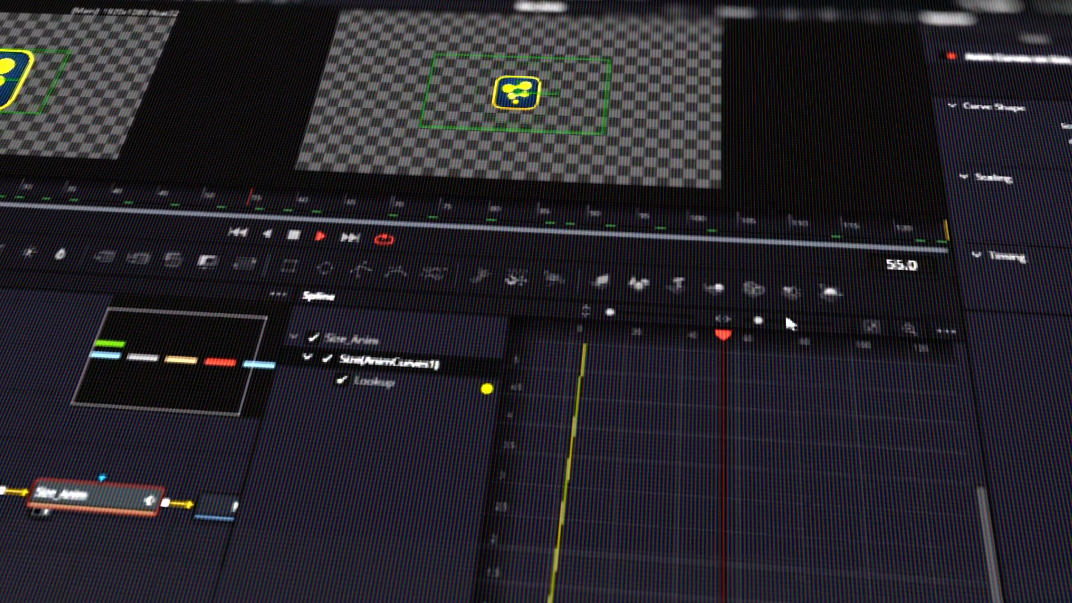
pyautogui.press('space')
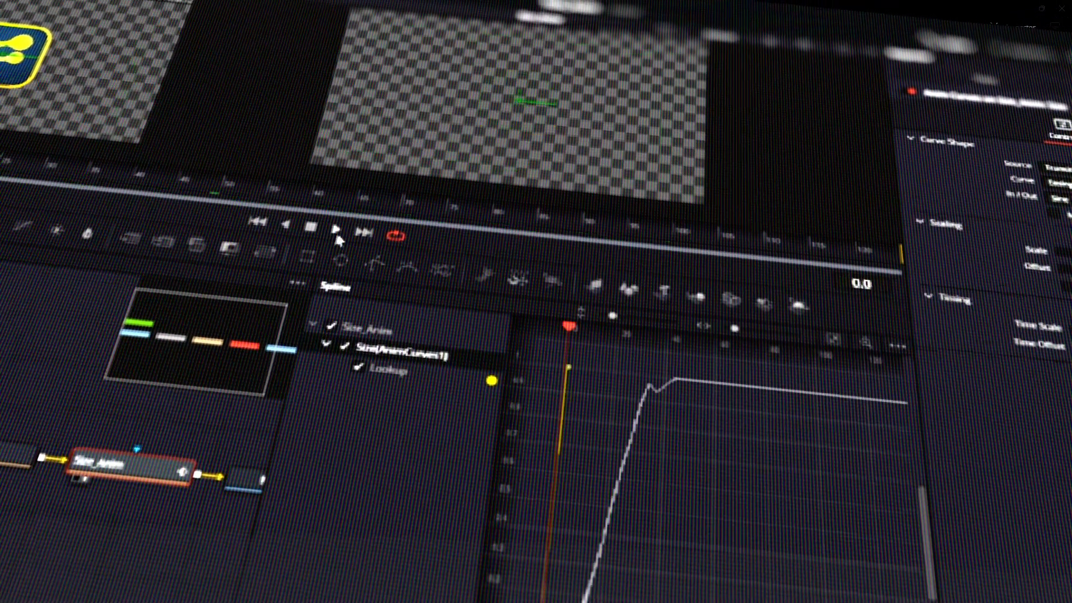
pyautogui.click(336, 230)
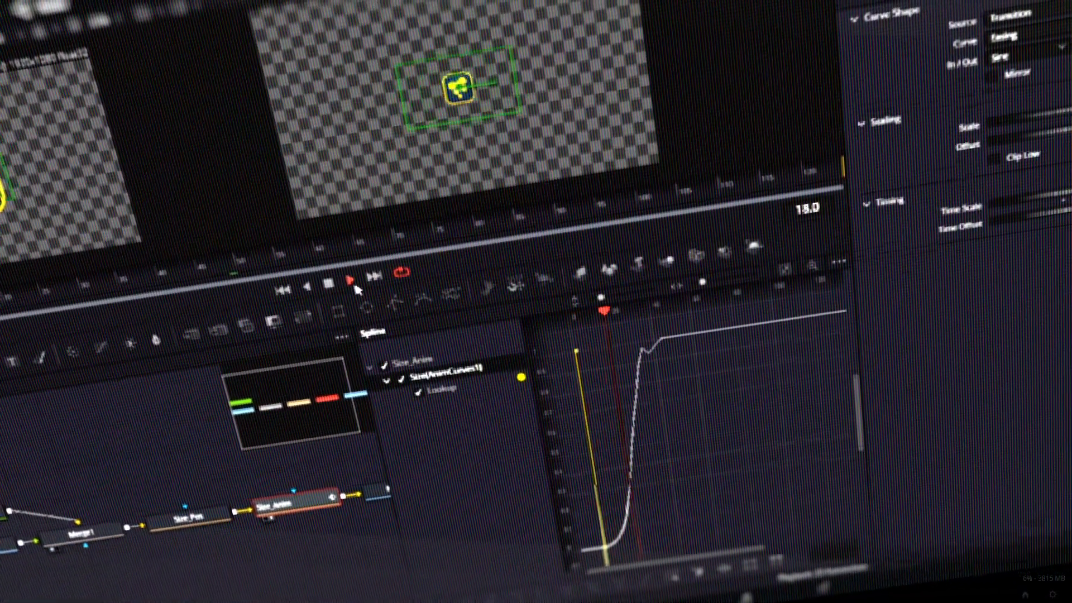